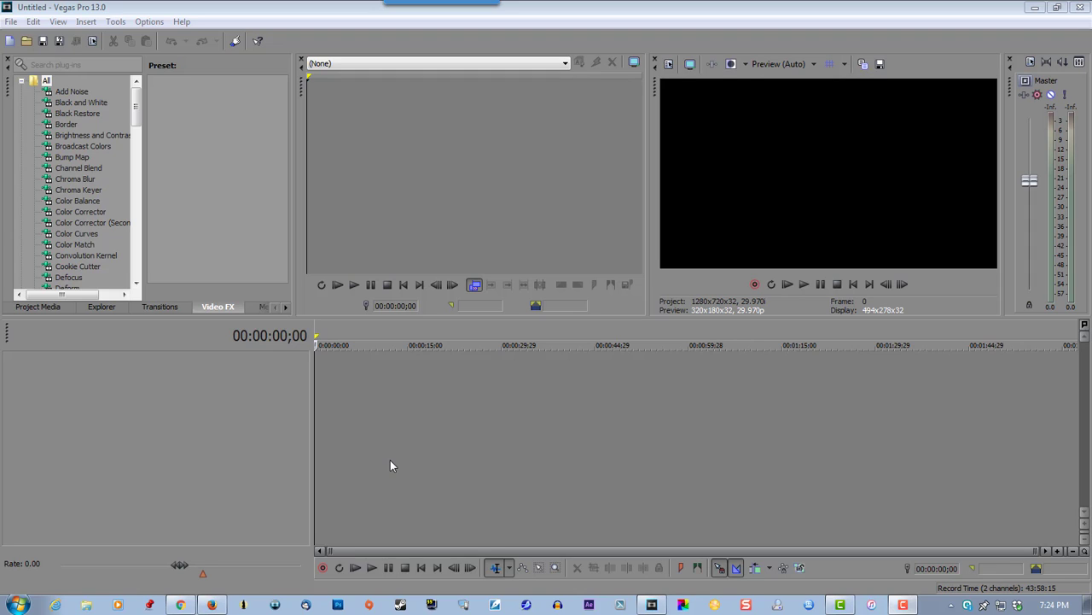
Step: Insert two new video tracks on the timeline
right_click(341, 367)
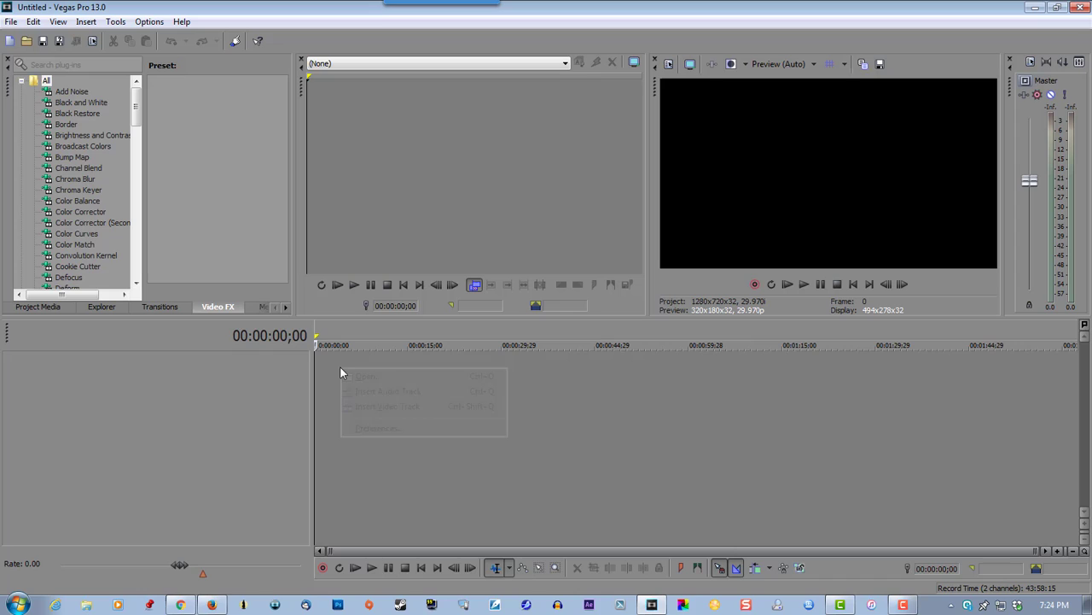
click(418, 408)
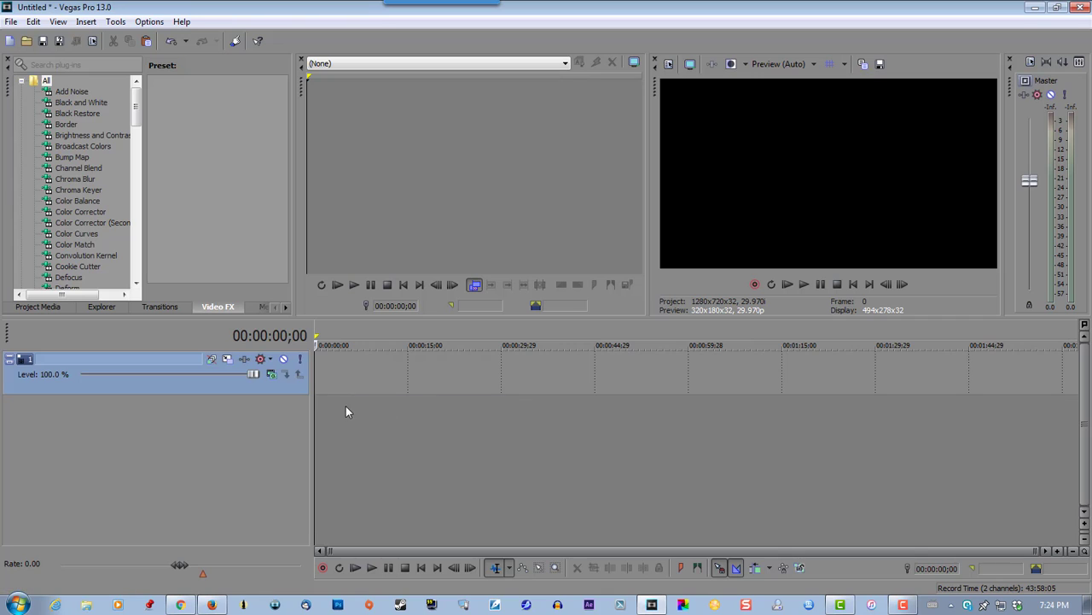
right_click(346, 407)
click(382, 445)
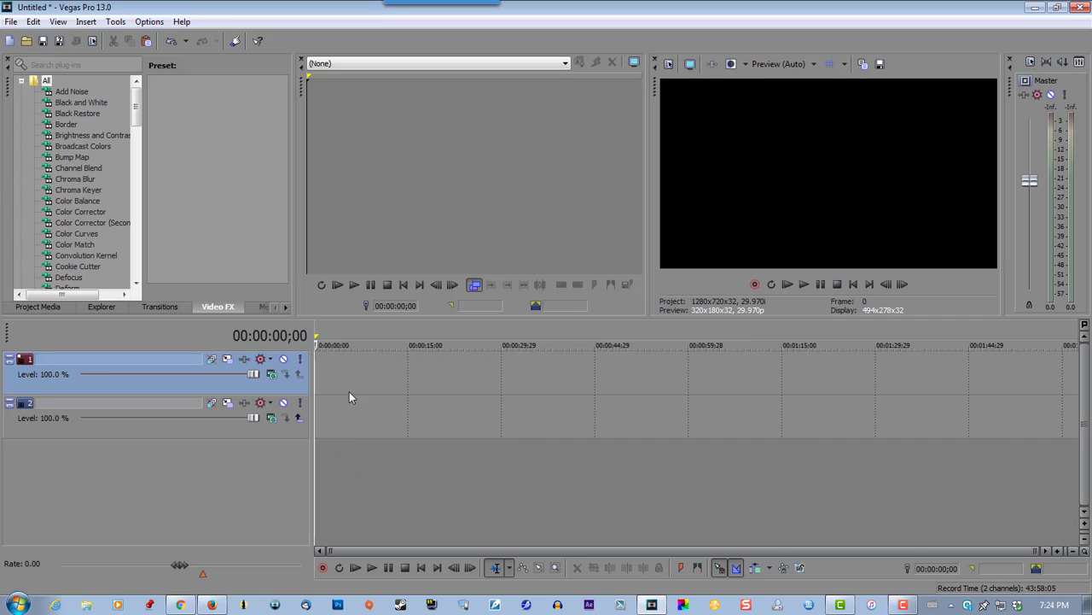
Step: Insert a text media event on track 1 reading 'UNICUS'
right_click(340, 373)
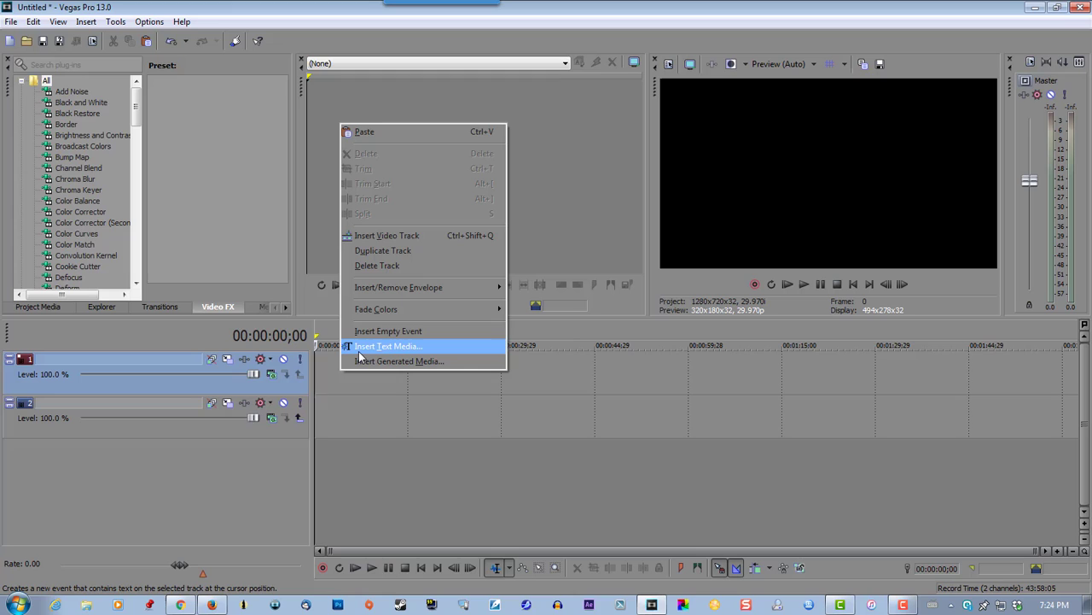
click(359, 347)
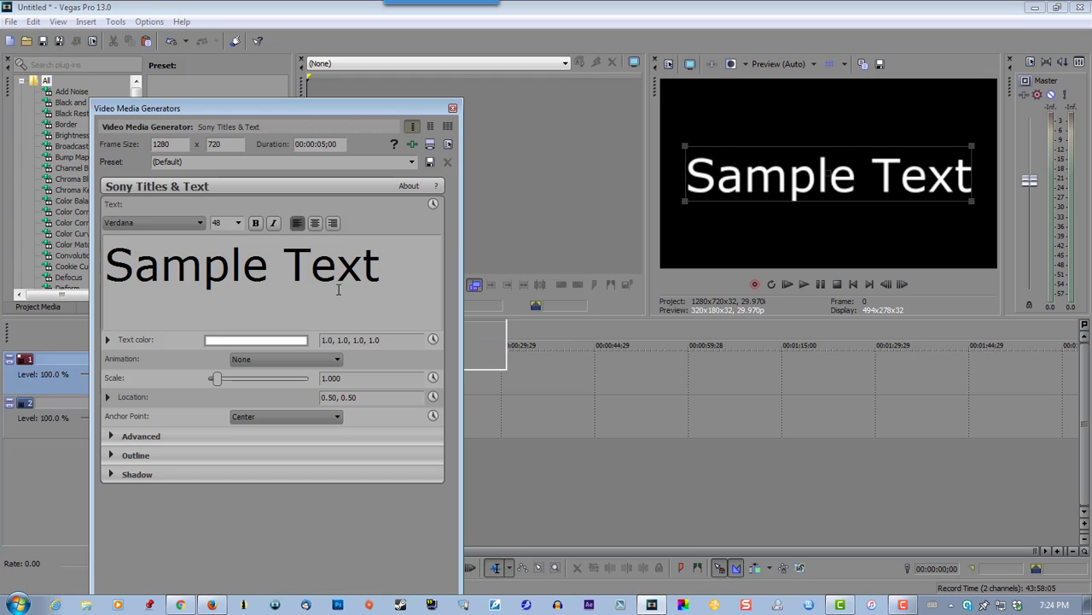
triple_click(150, 270)
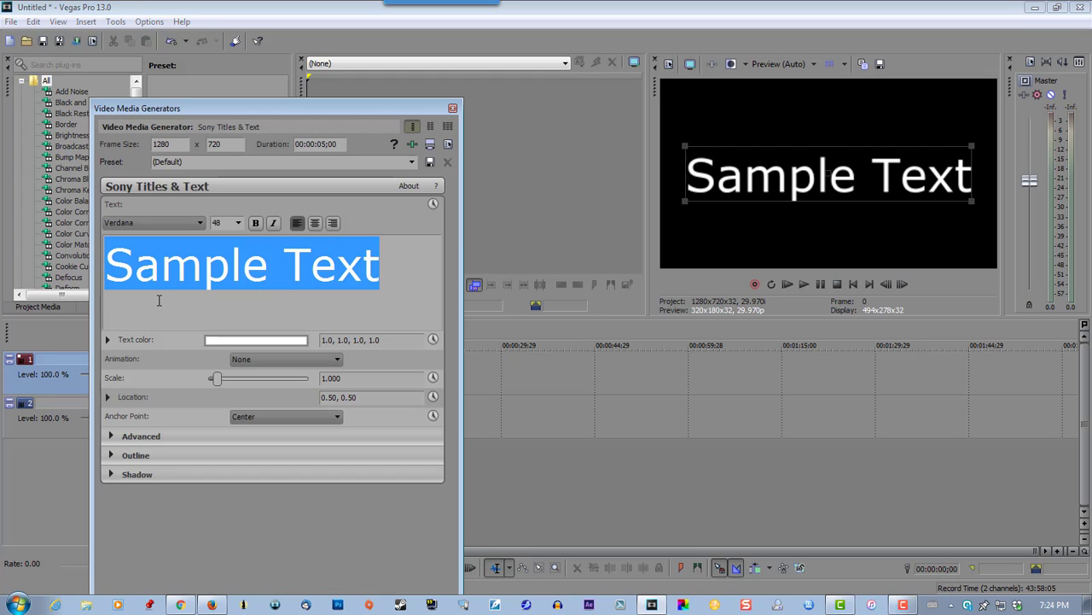
text(UNICUS)
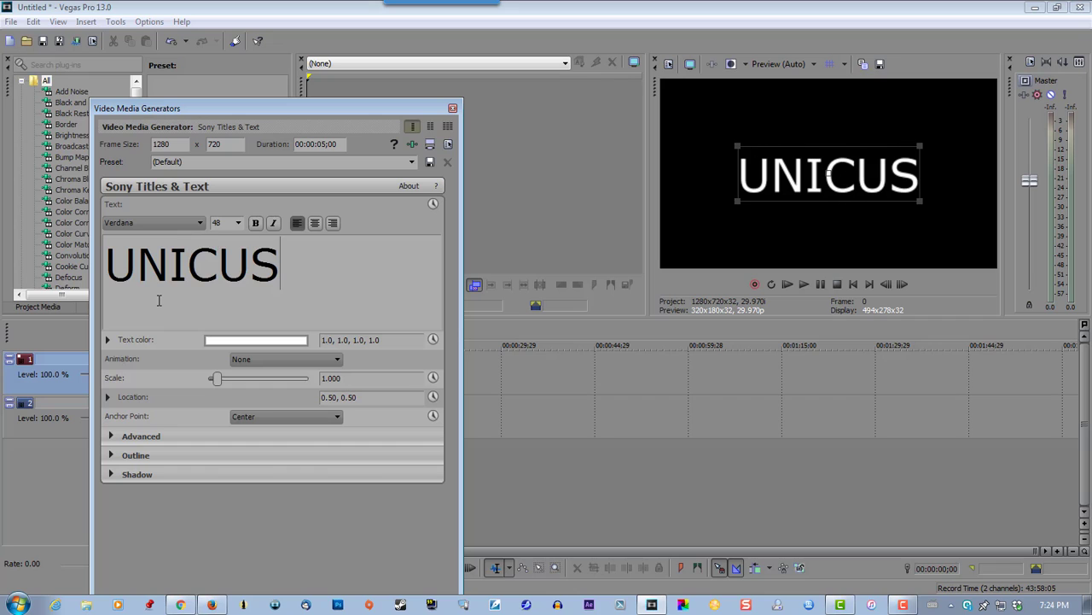
click(453, 111)
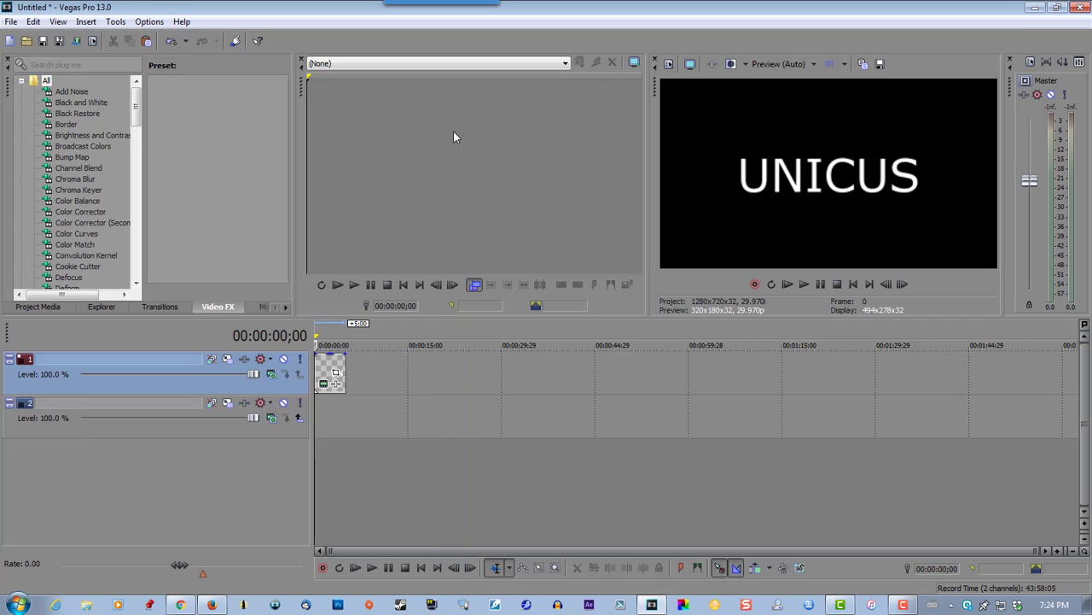
Step: Copy the UNICUS event onto track 2 as a reference and add an empty top video track
right_click(326, 365)
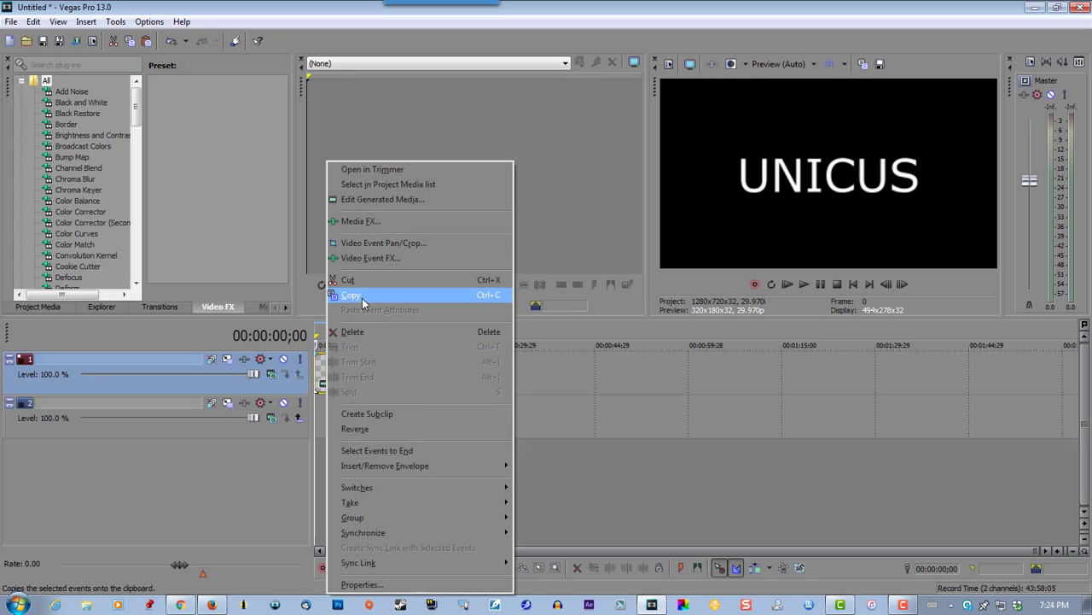
click(362, 296)
right_click(336, 418)
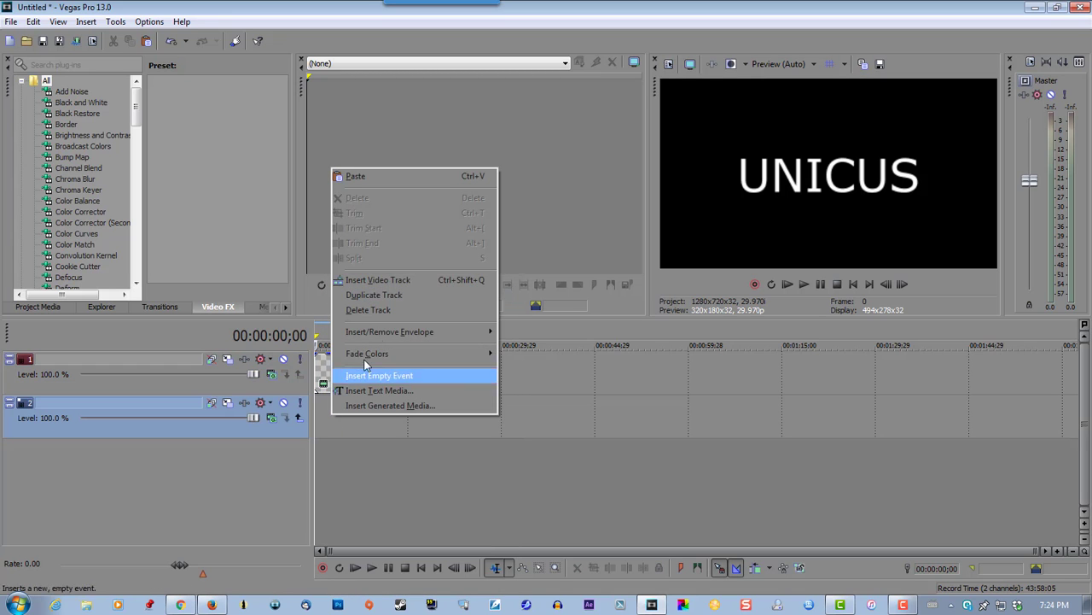
click(365, 178)
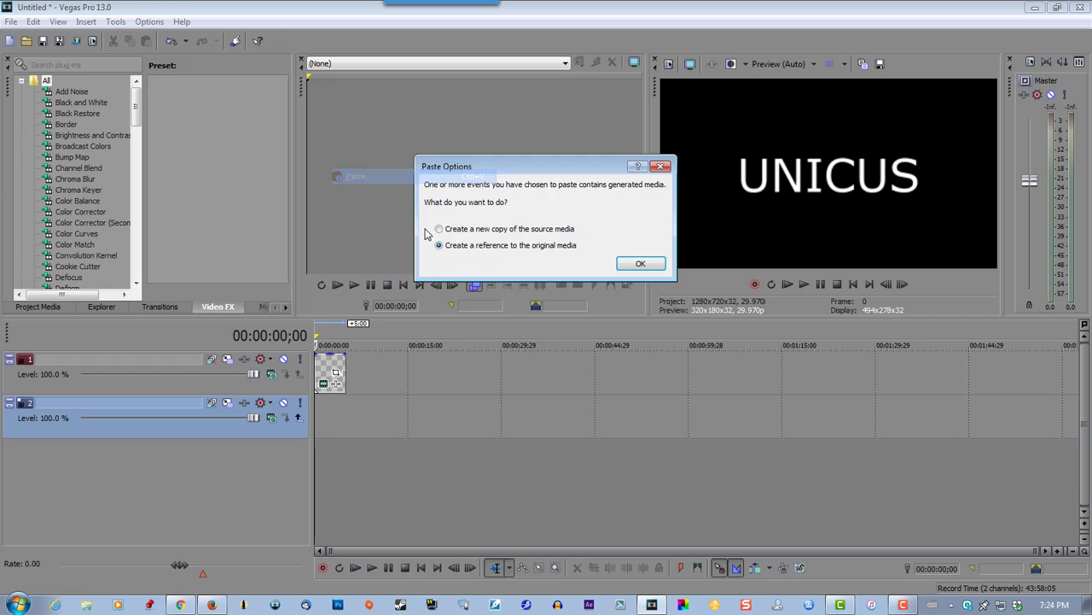
click(642, 261)
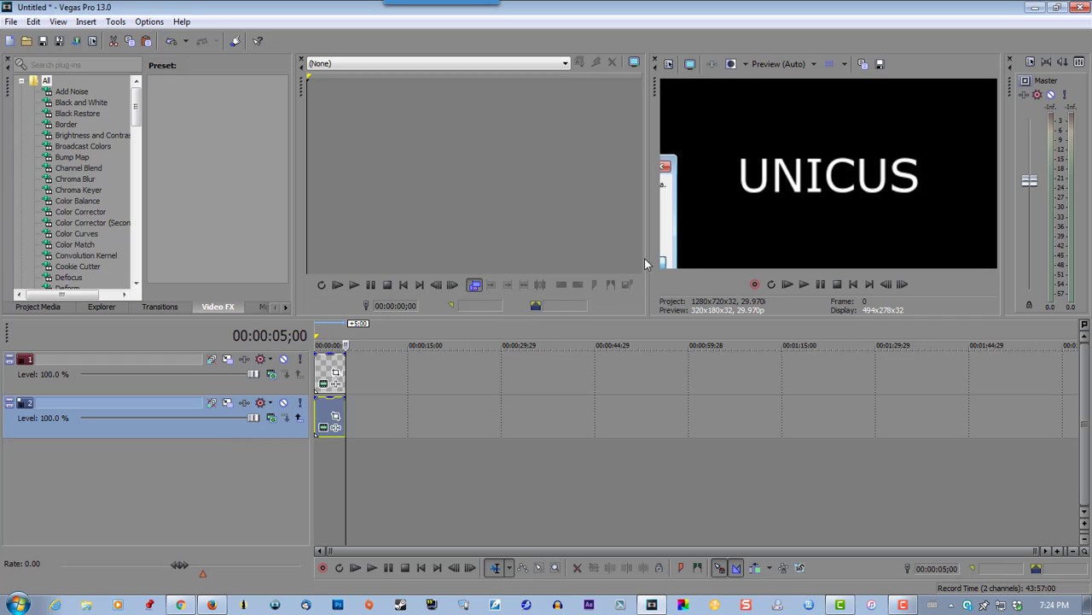
right_click(359, 363)
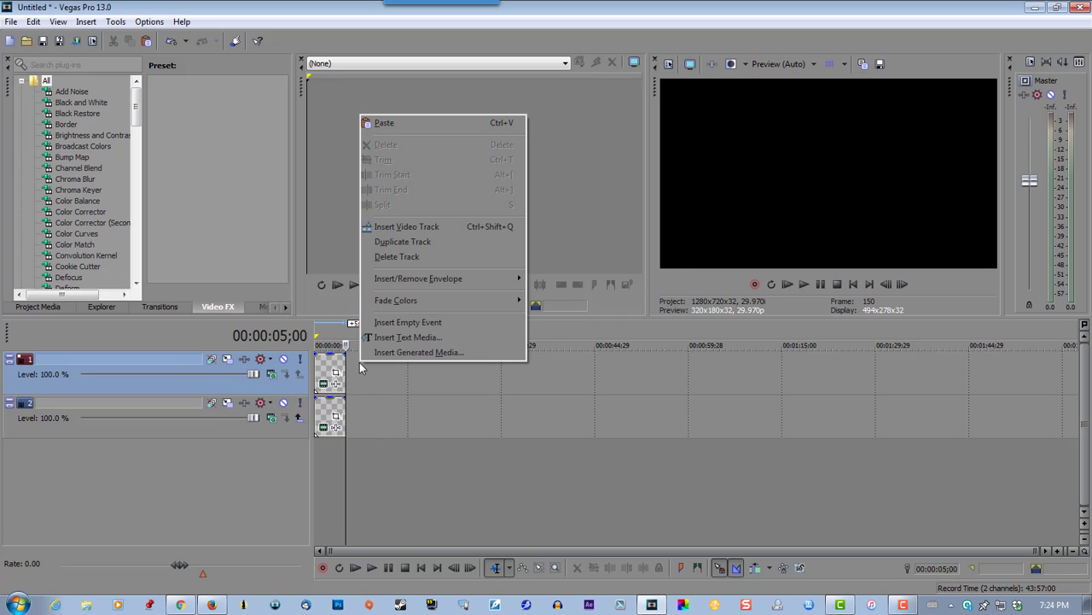
click(397, 230)
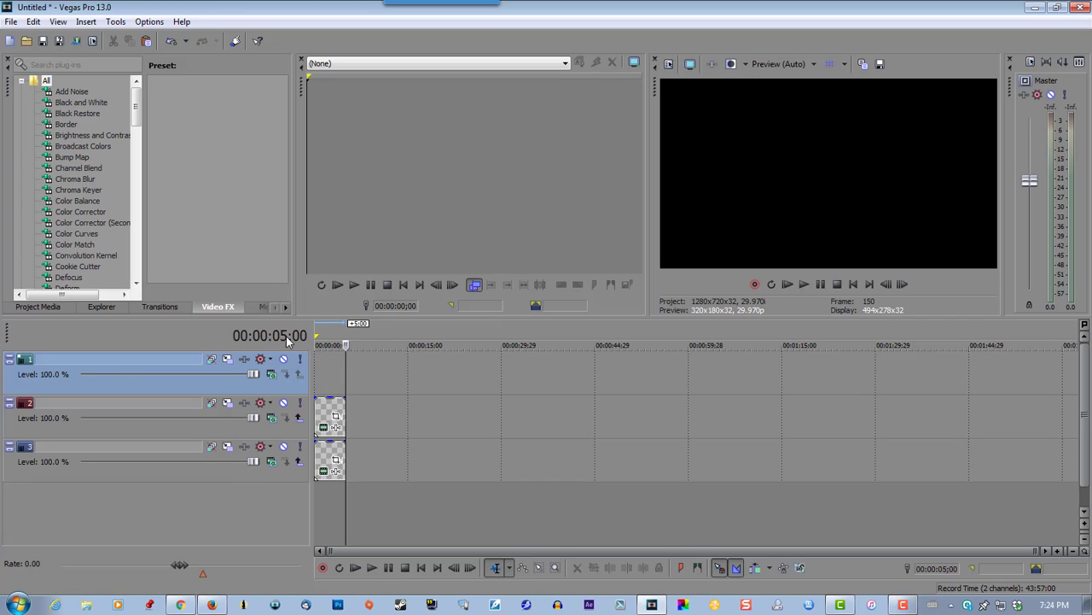
Step: Place an SMPTE Bars (NTSC) test pattern on track 1 and trim it to about 5 seconds
click(256, 305)
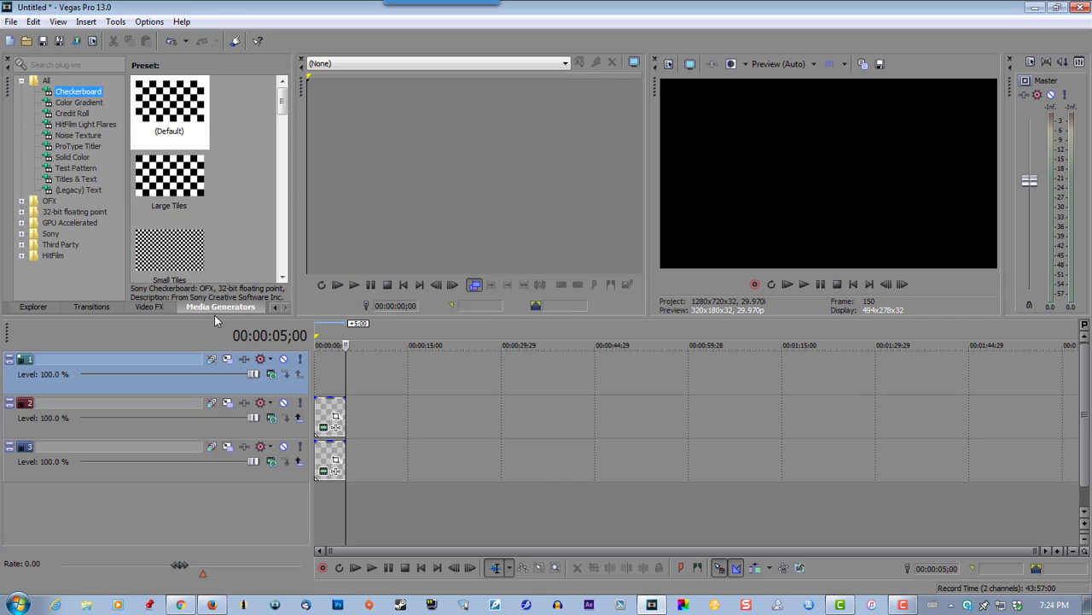
click(79, 169)
click(157, 112)
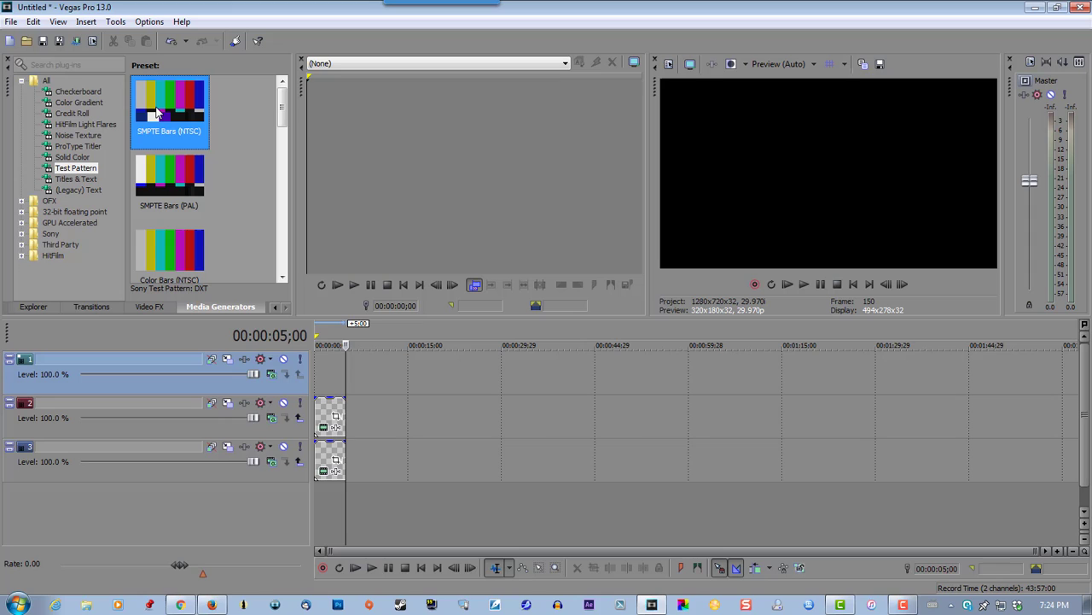
drag(191, 144, 312, 368)
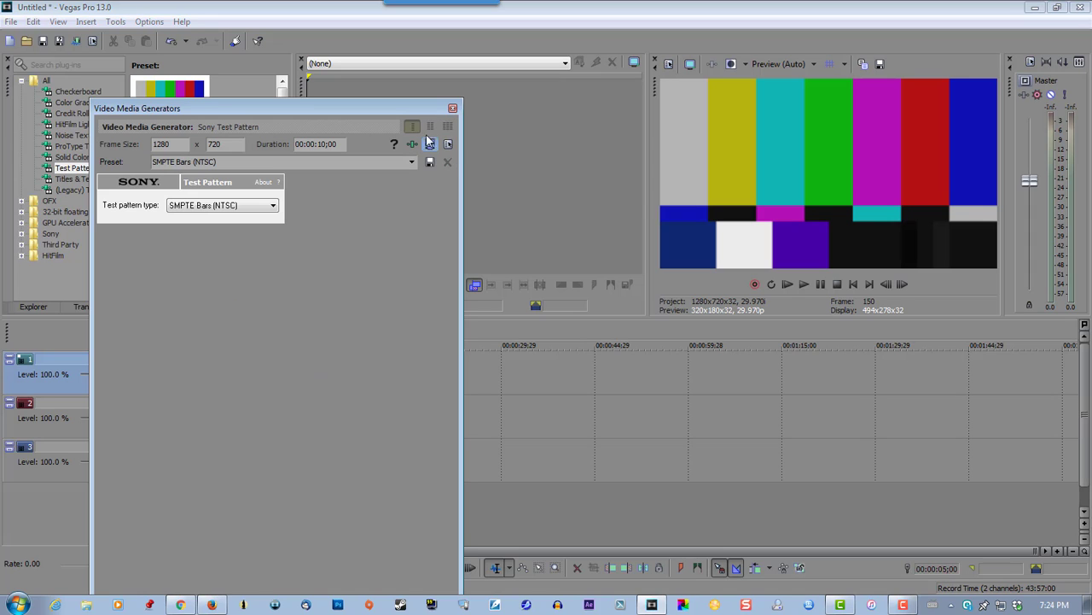
click(453, 109)
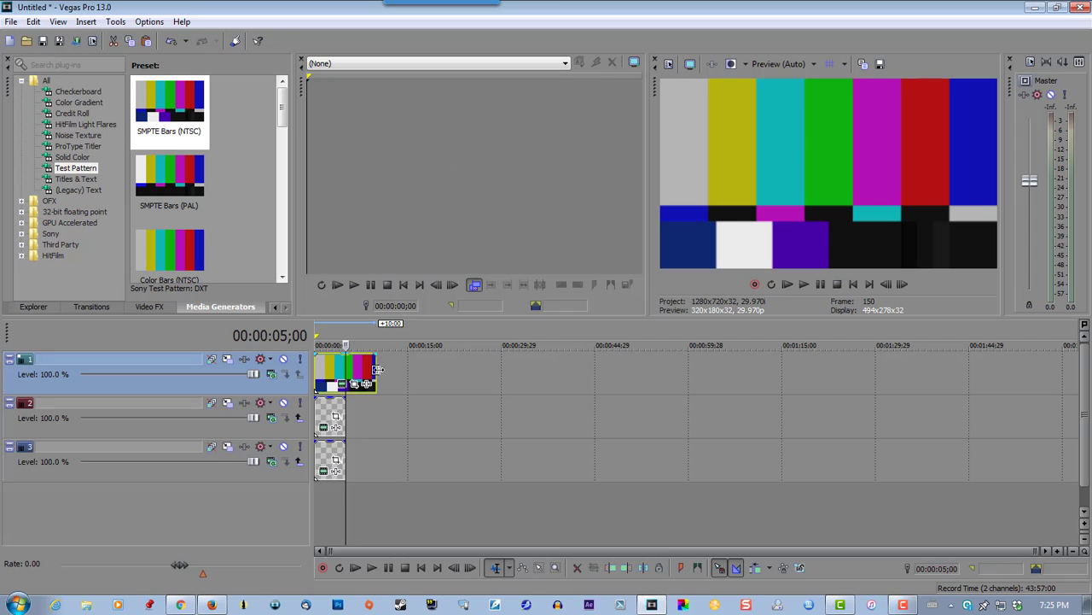
drag(377, 369, 348, 370)
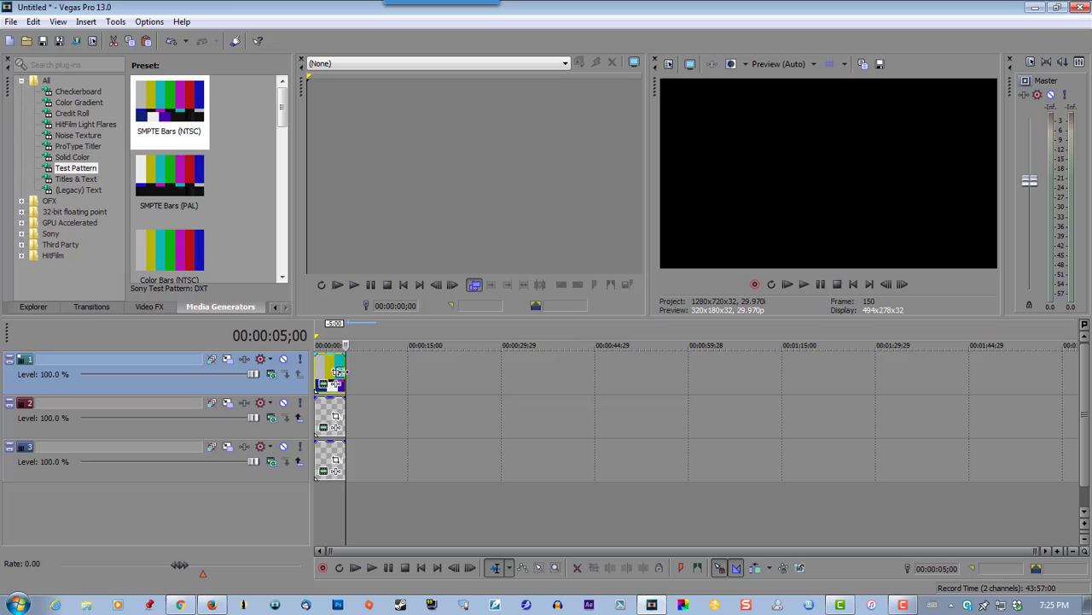
Step: Apply the TV Simulator 'Reset to None' preset to the SMPTE bars event
click(151, 307)
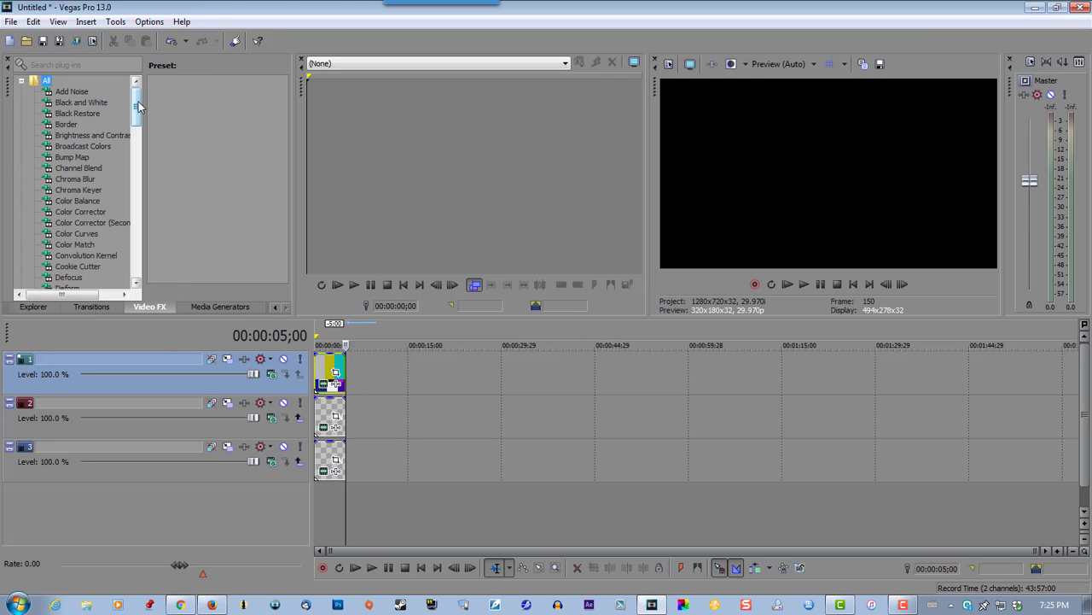
drag(136, 108, 127, 245)
click(81, 245)
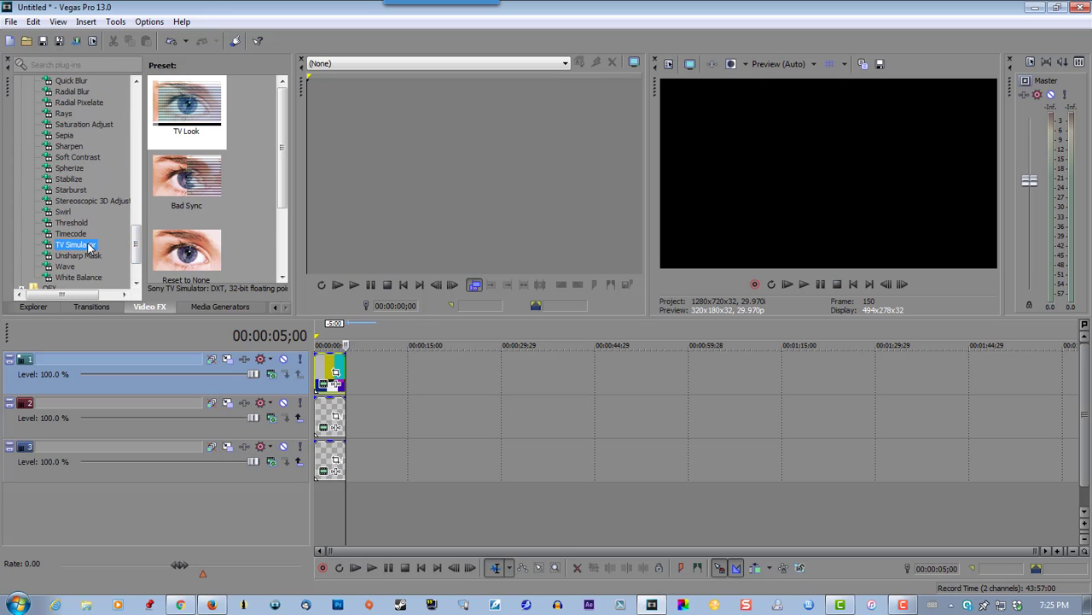
drag(277, 147, 262, 202)
click(184, 186)
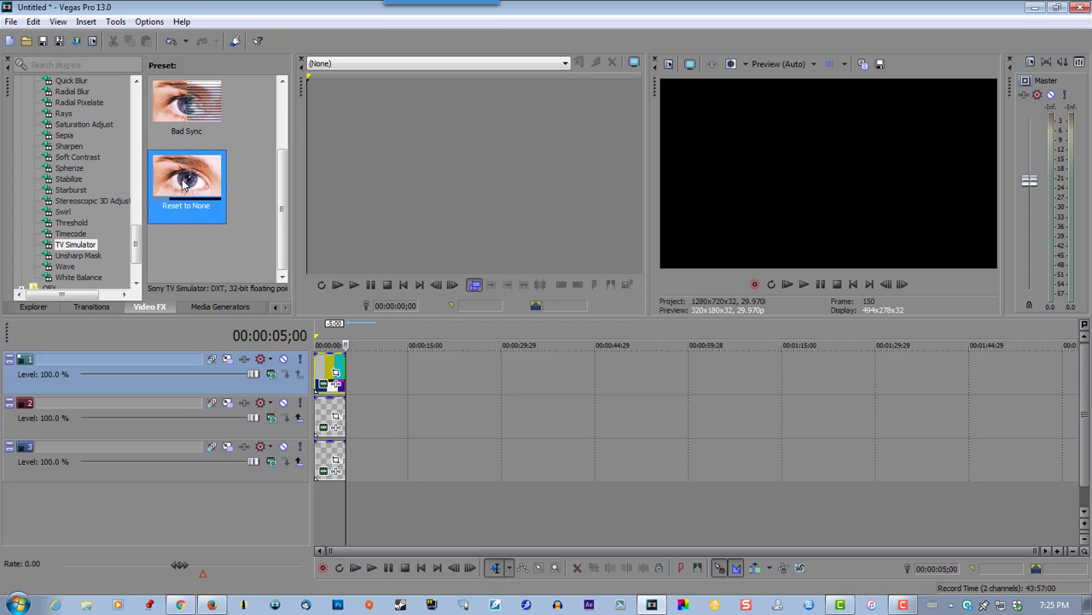
drag(185, 187, 329, 372)
drag(331, 371, 333, 370)
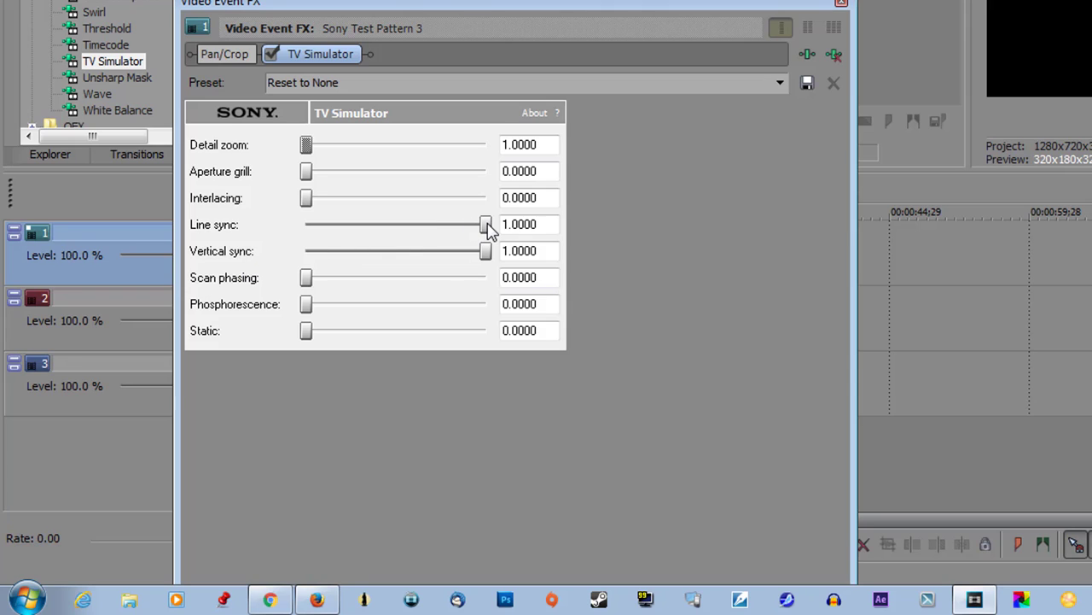
Step: Set TV Simulator Line sync to 0.0380 and Vertical sync to 0.0440
drag(486, 227, 314, 236)
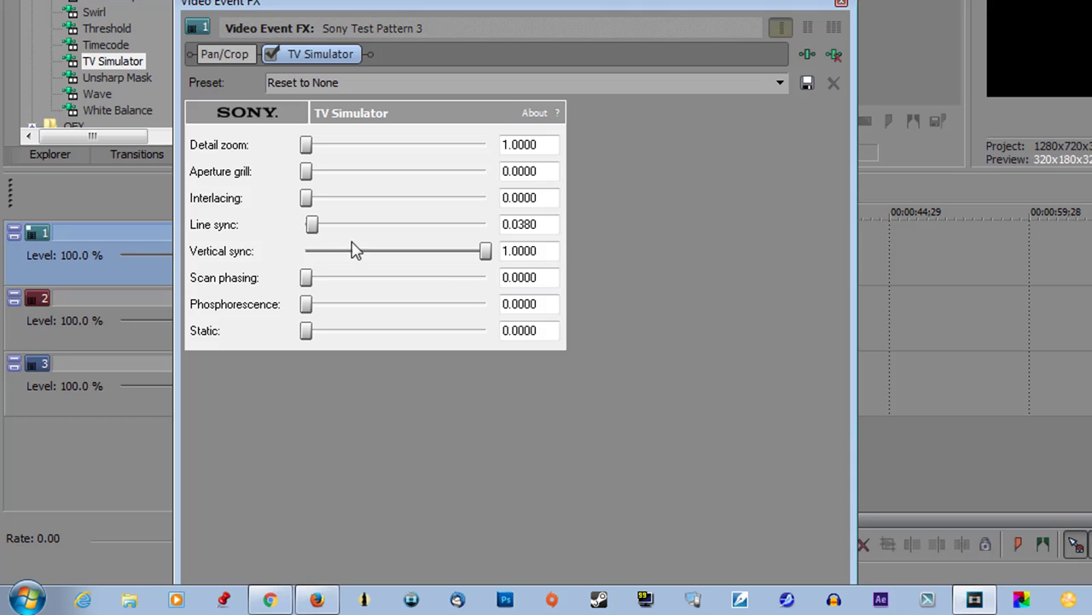
drag(484, 254, 312, 250)
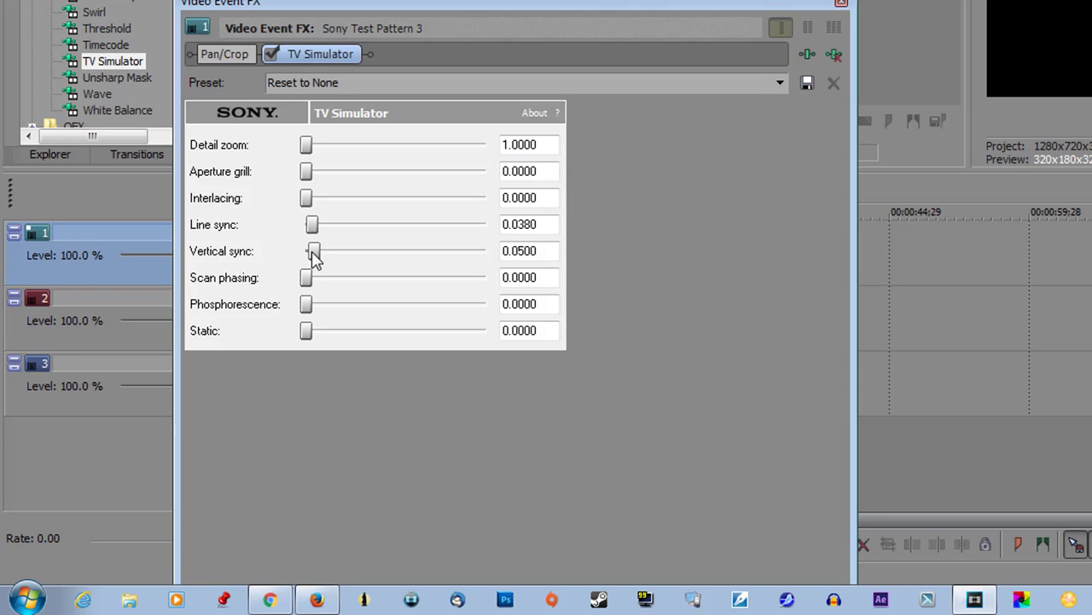
drag(314, 260, 313, 259)
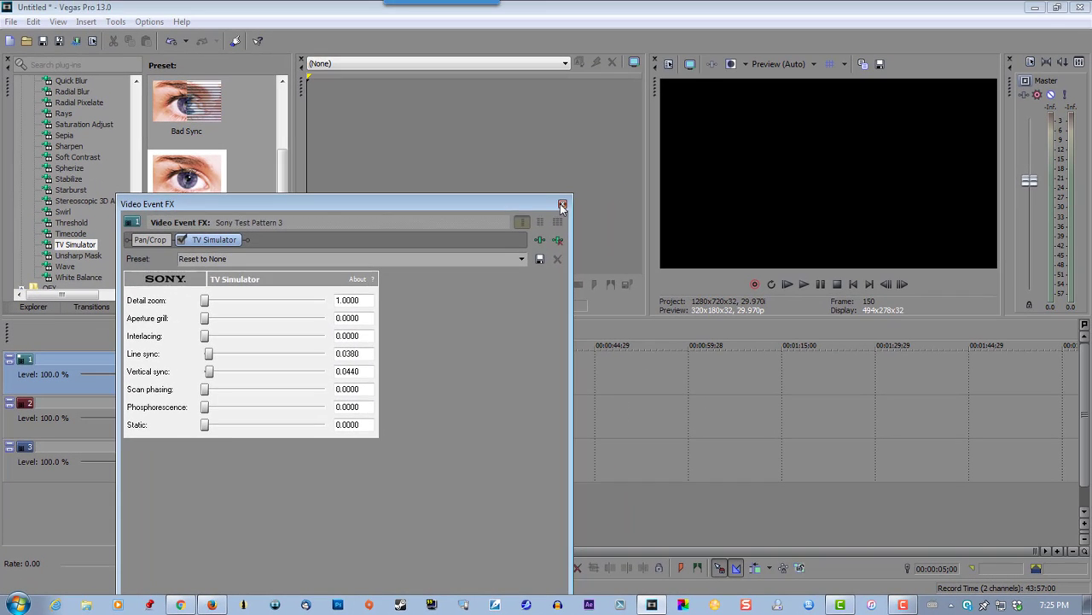
Step: Set track 1's compositing mode to the custom Sony Displacement Map plug-in
click(584, 187)
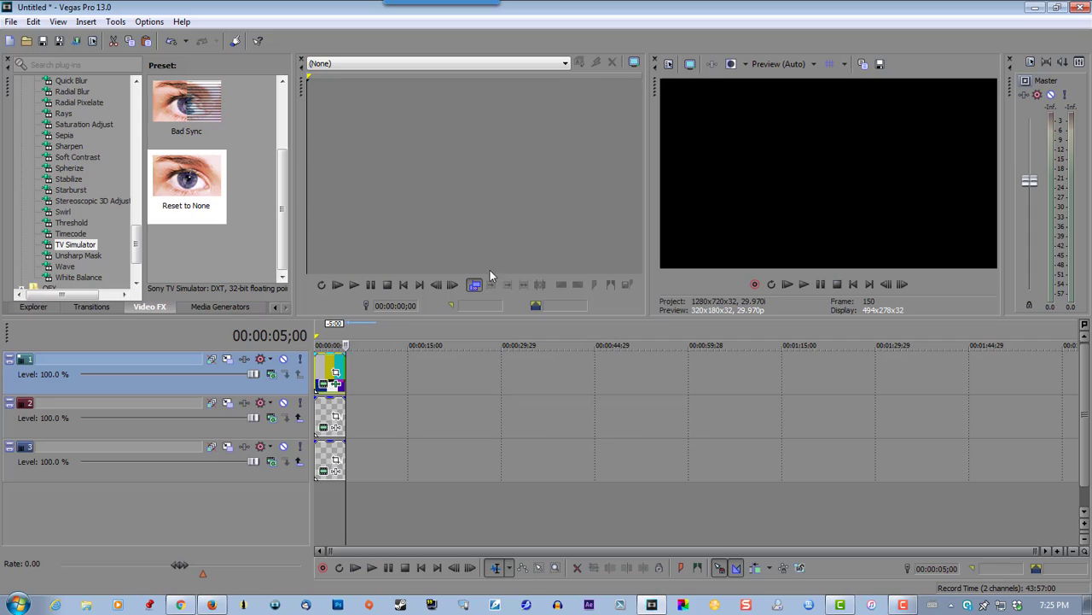
click(271, 375)
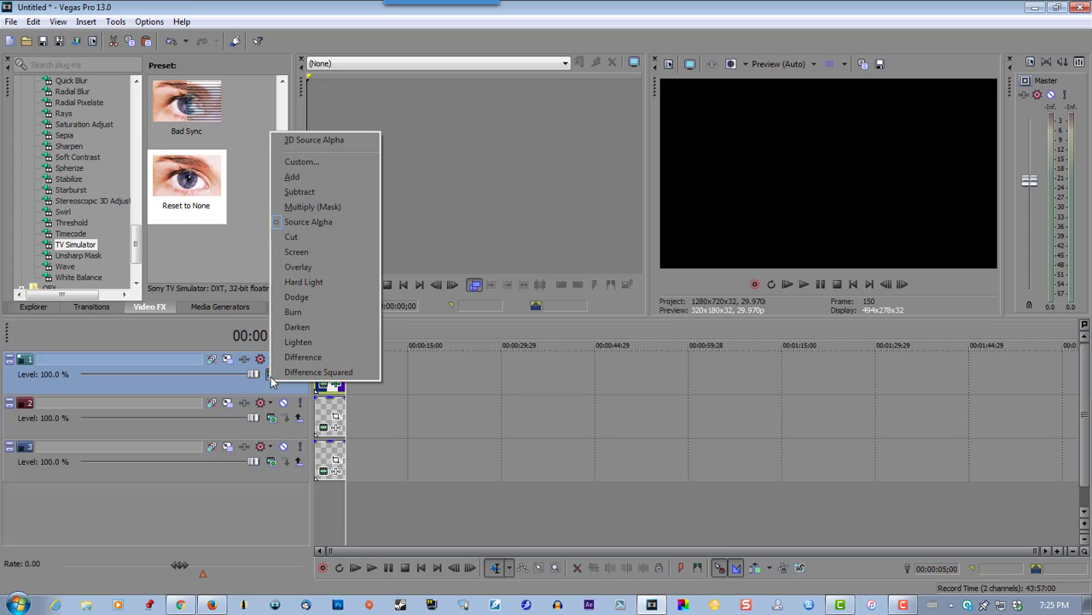
click(304, 162)
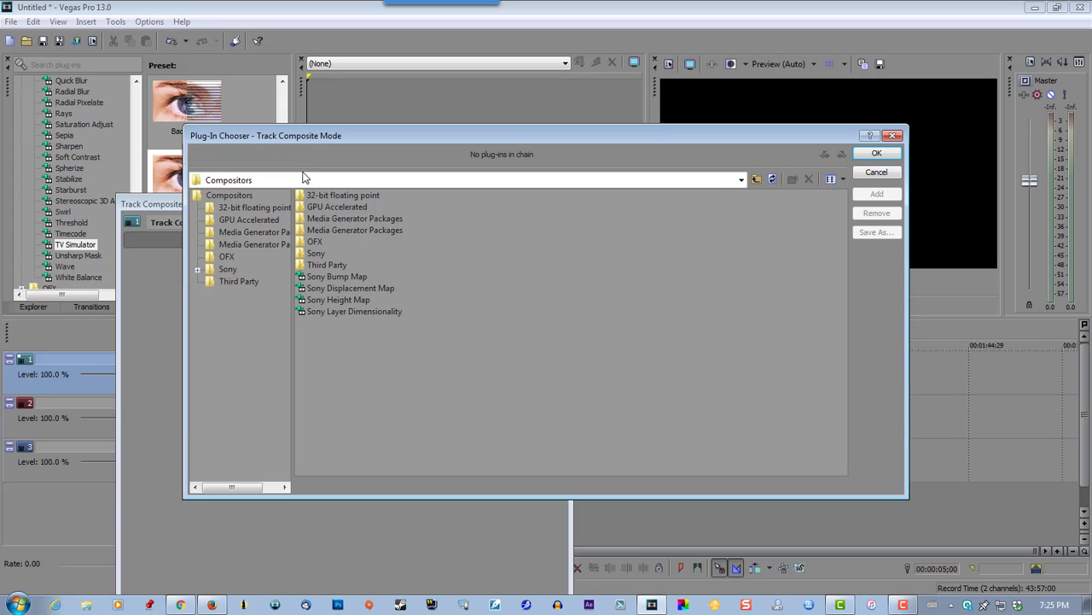
click(331, 290)
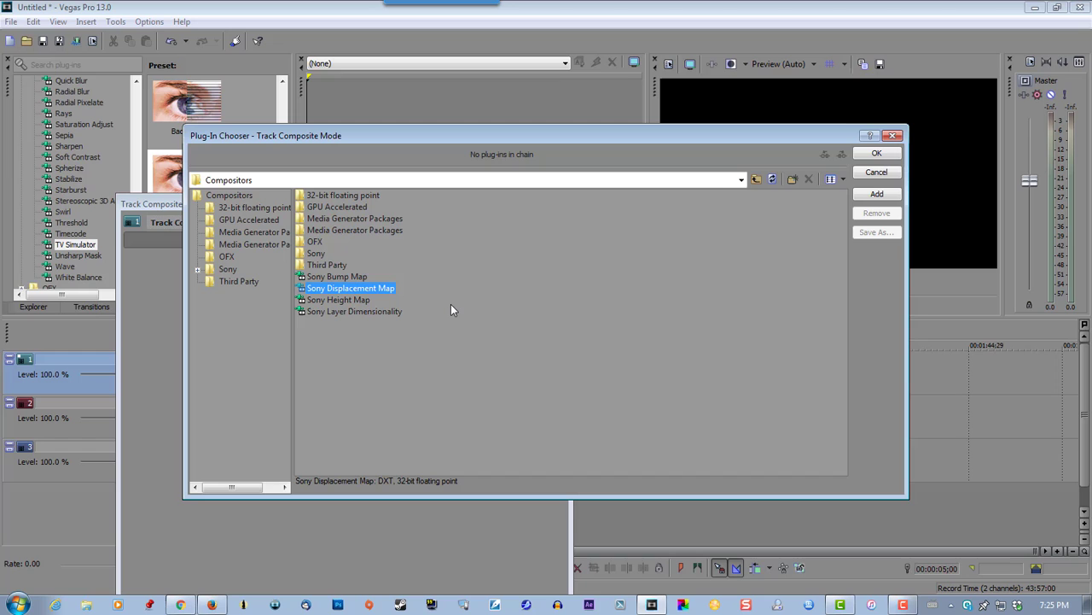
click(876, 154)
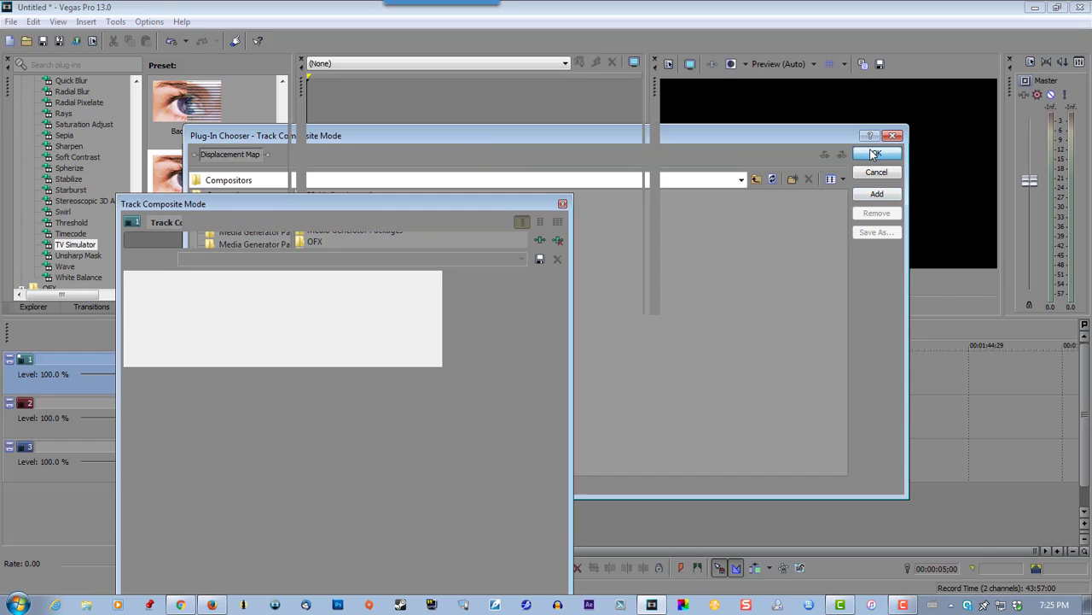
Step: Set the Displacement Map horizontal scale to 0.028 and vertical scale to 0.037
drag(436, 196, 821, 174)
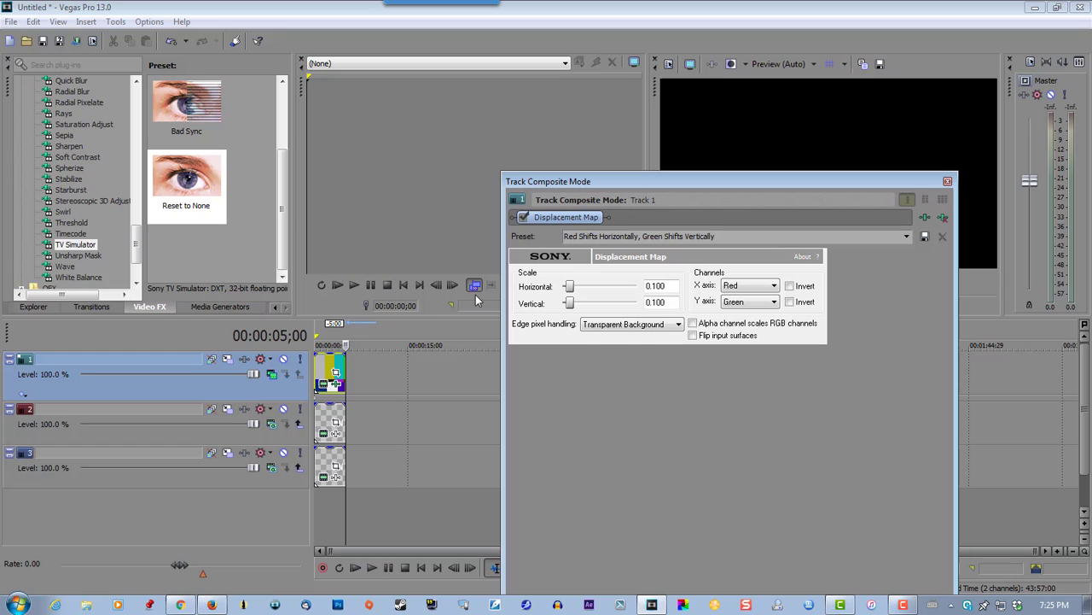
click(329, 329)
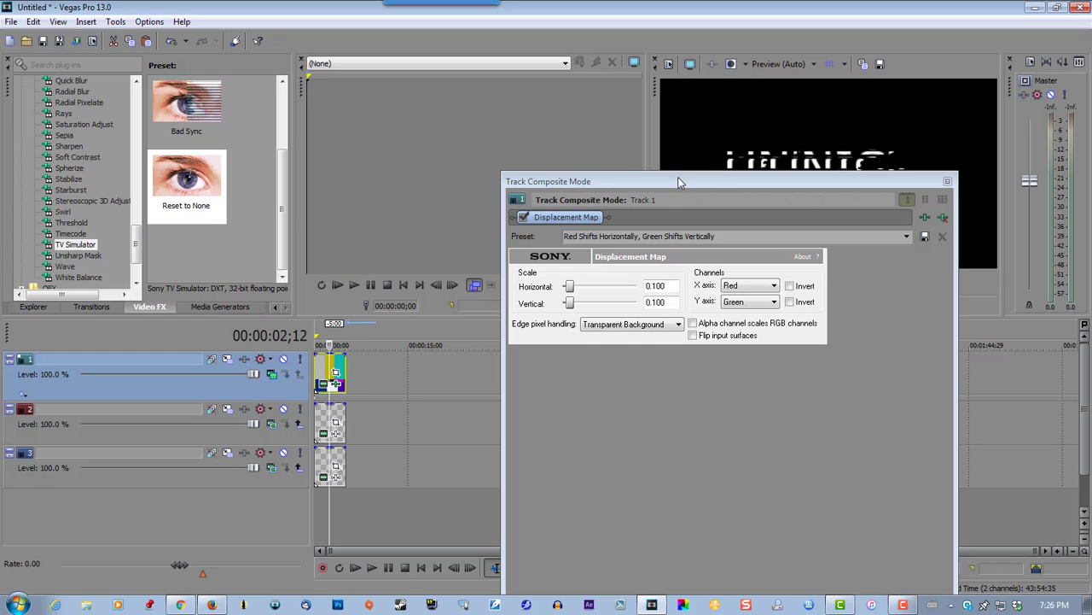
drag(669, 186, 305, 188)
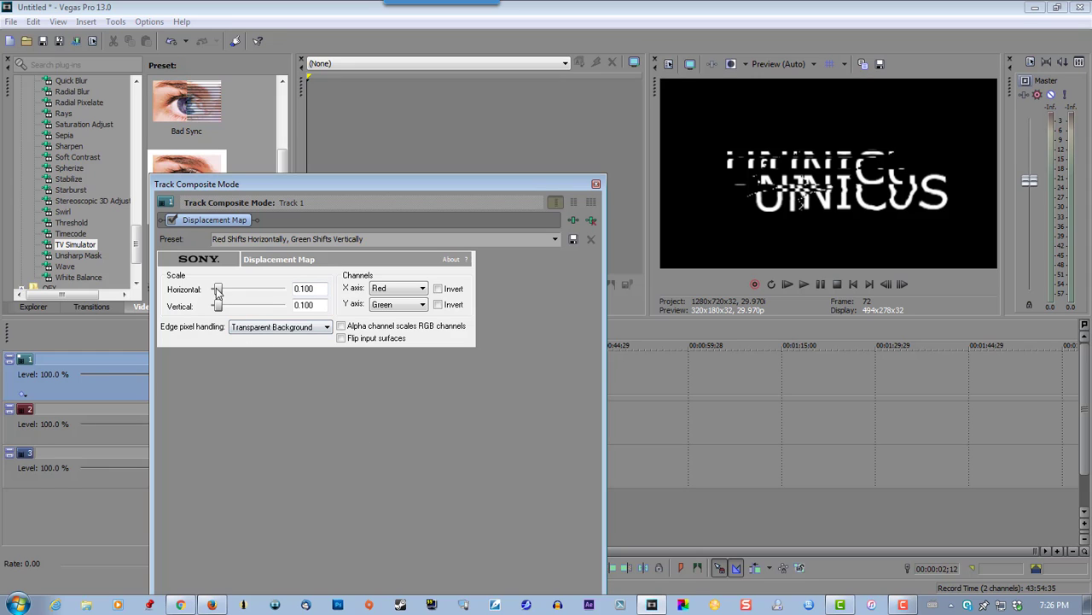
mouse_move(217, 290)
mouse_down()
mouse_move(204, 289)
mouse_move(212, 307)
mouse_move(217, 294)
mouse_up()
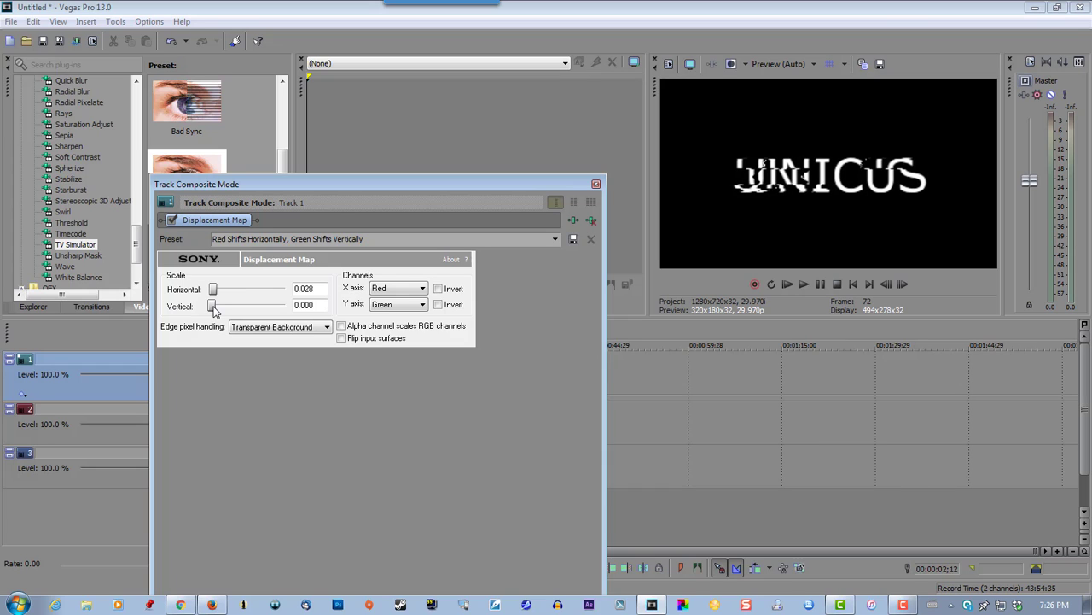
drag(214, 311, 218, 313)
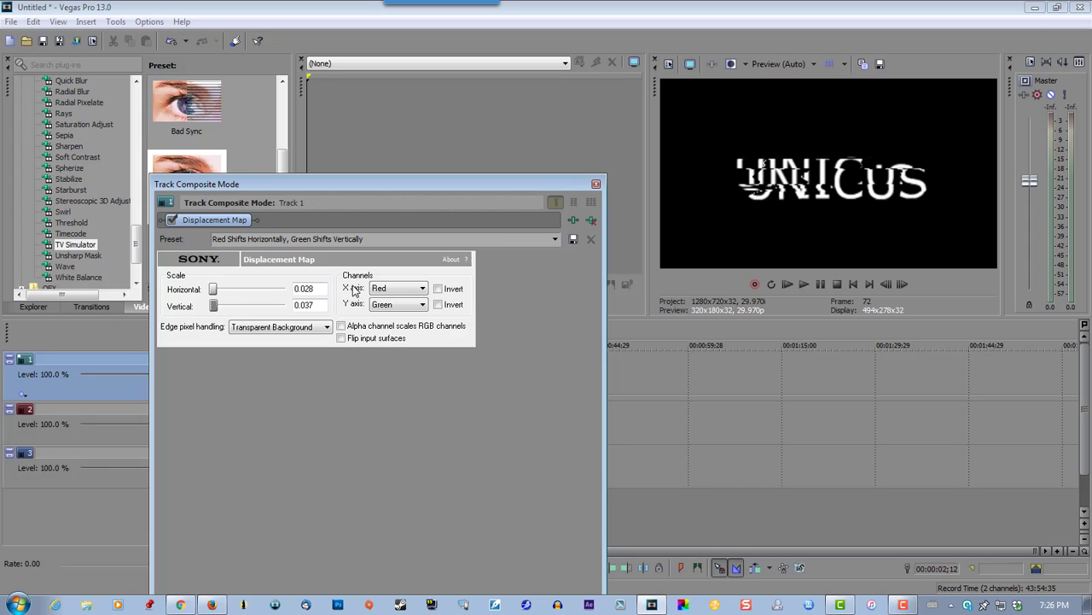
click(596, 186)
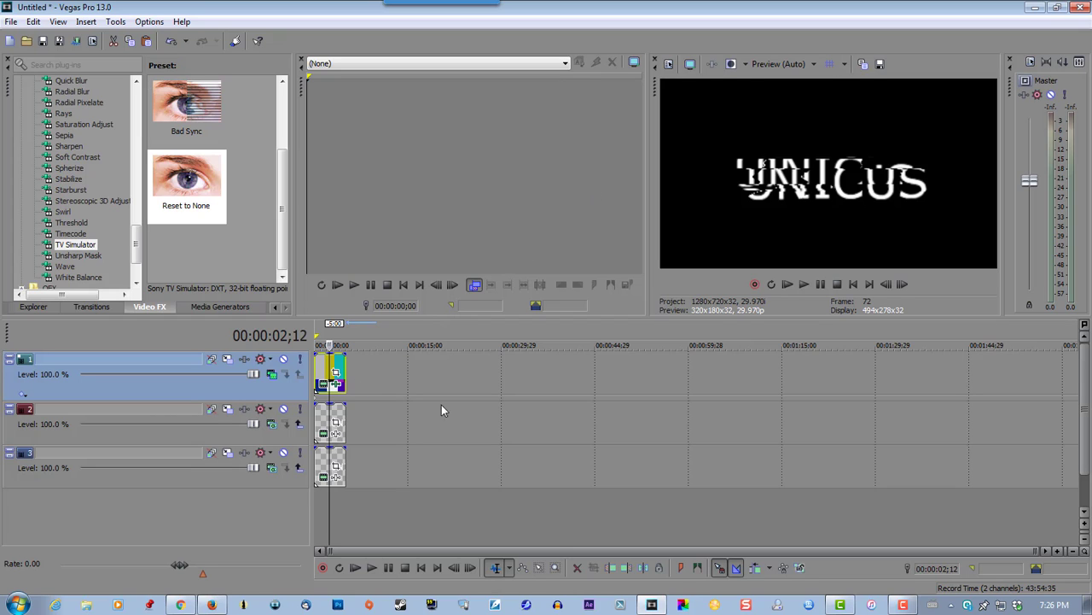
Step: Trim the colour-bar event to a short sliver near the start and preview the glitch
click(1060, 555)
click(1060, 554)
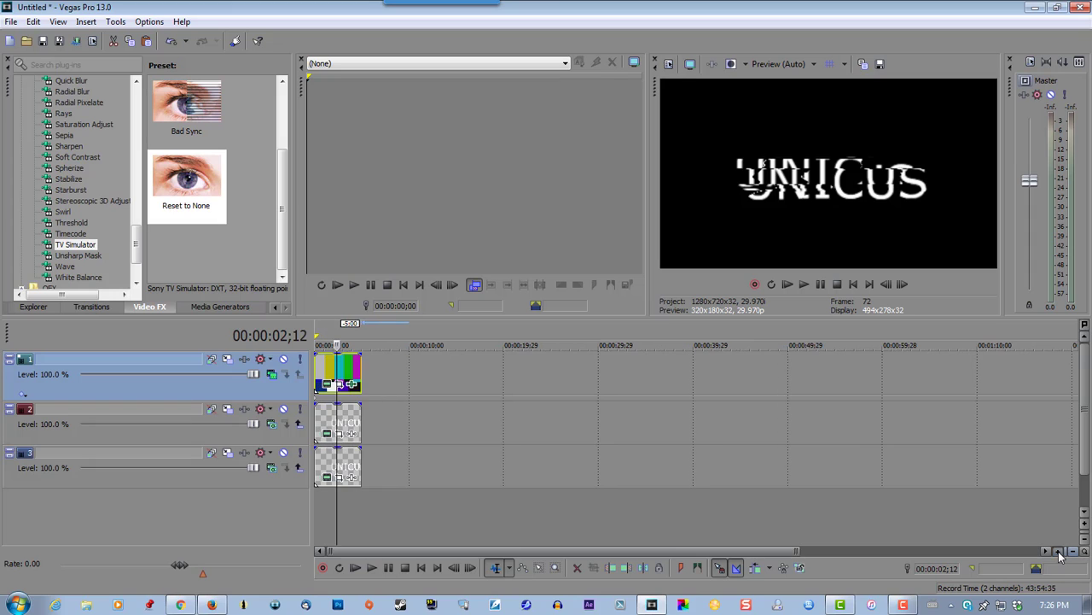
click(1060, 554)
scroll(459, 437, up, 6)
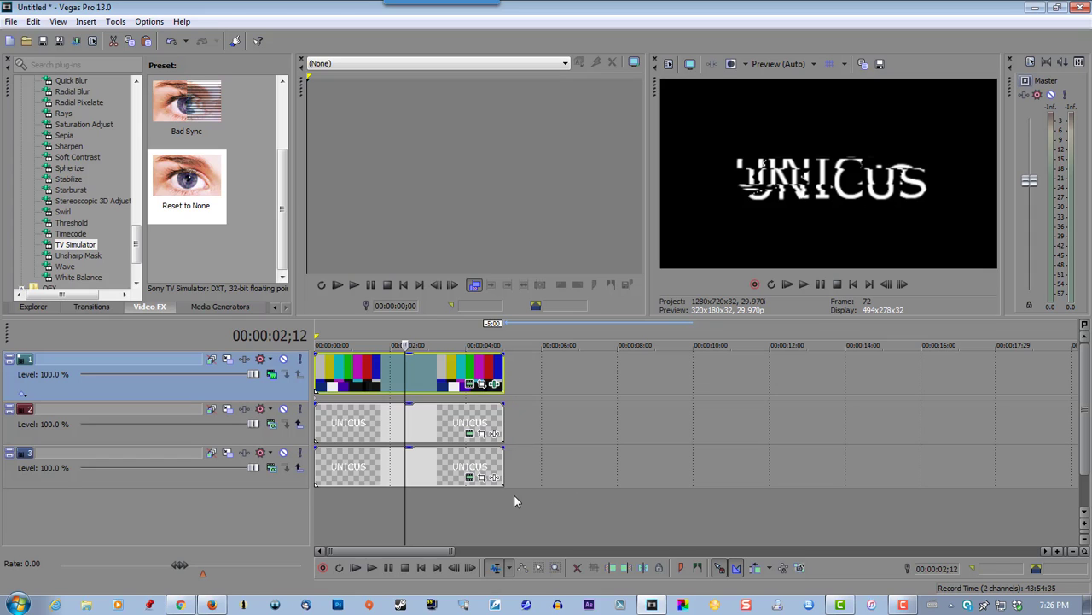
drag(504, 366, 334, 370)
click(321, 339)
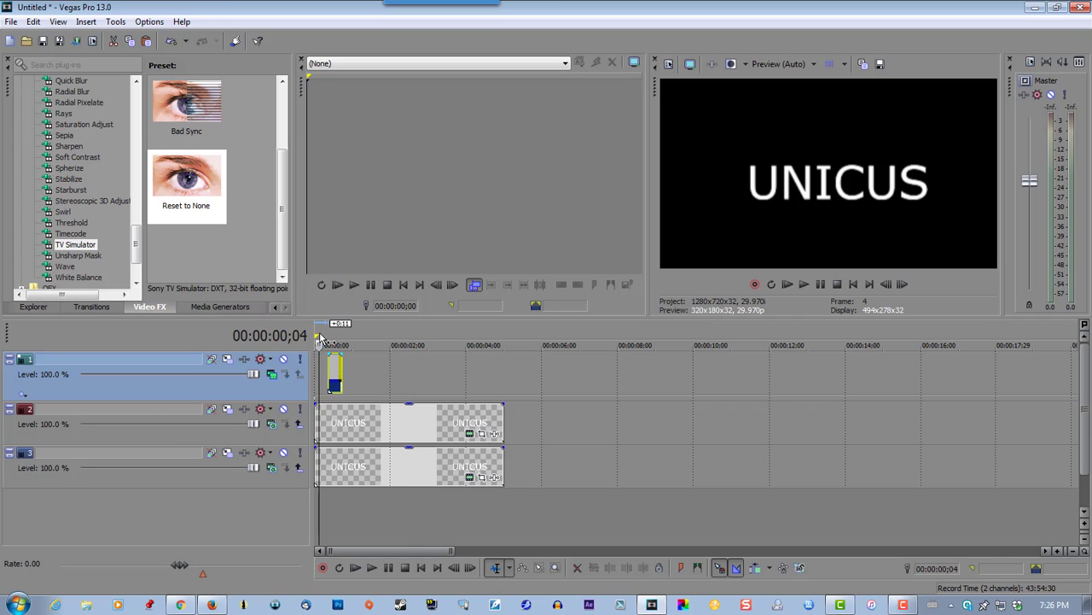
click(798, 288)
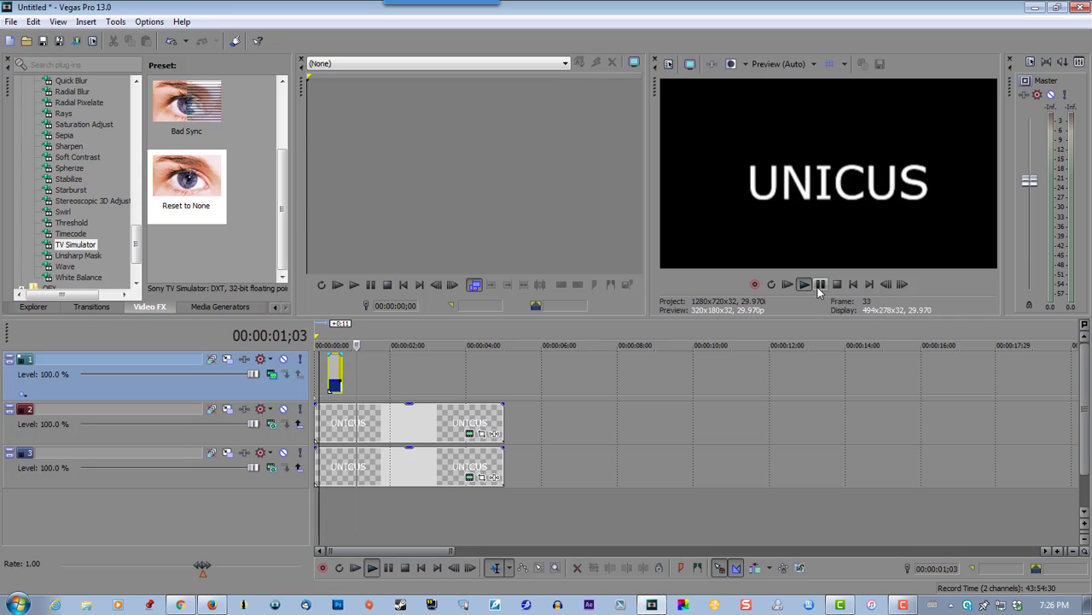
click(820, 286)
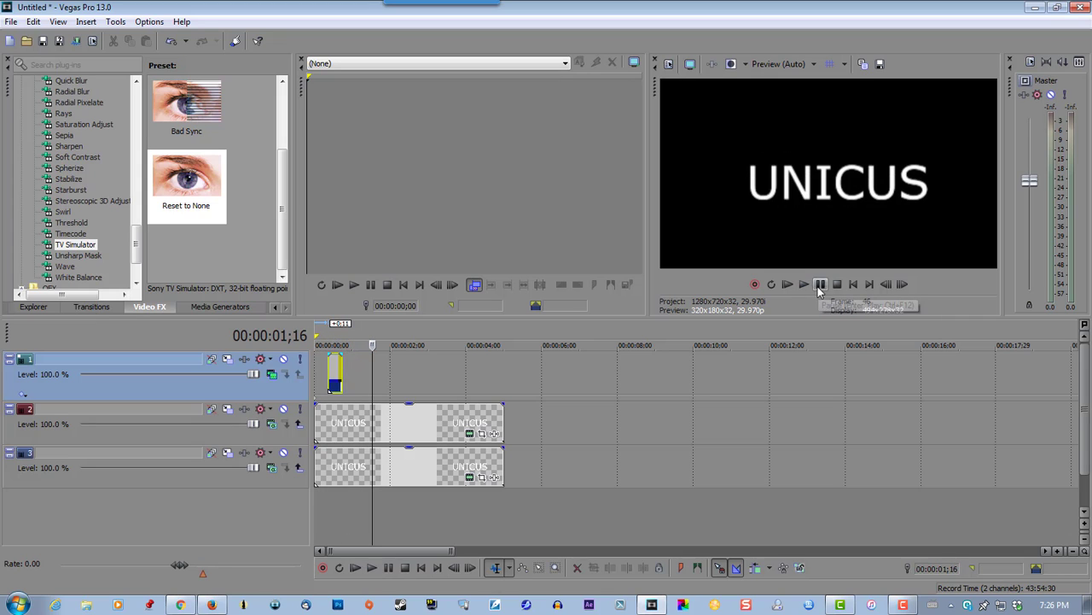
Step: Copy the short bar event and paste two reference copies onto track 1
right_click(337, 374)
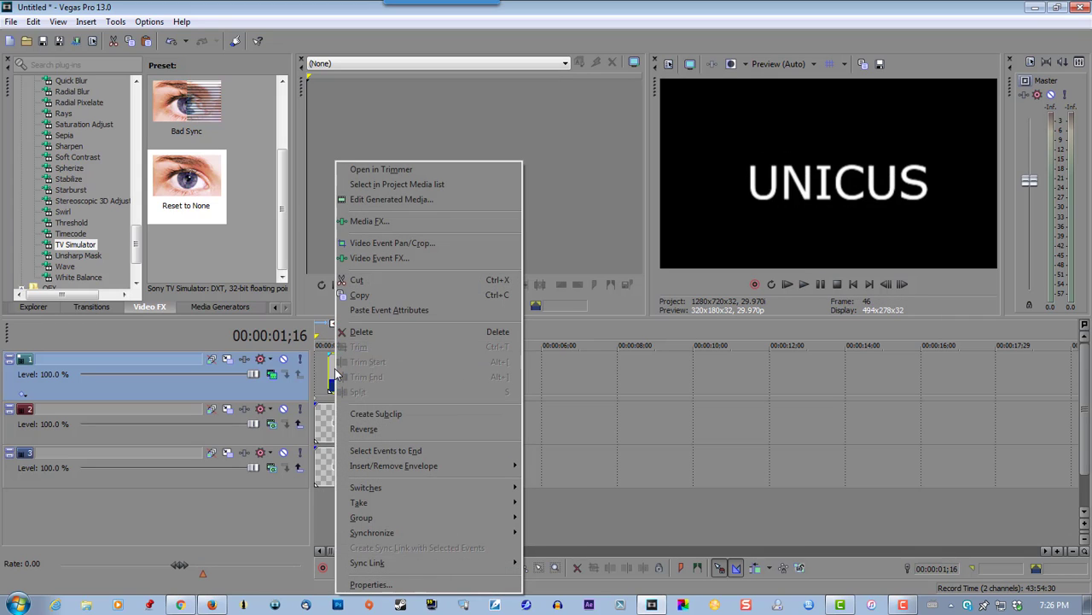
click(375, 295)
right_click(388, 365)
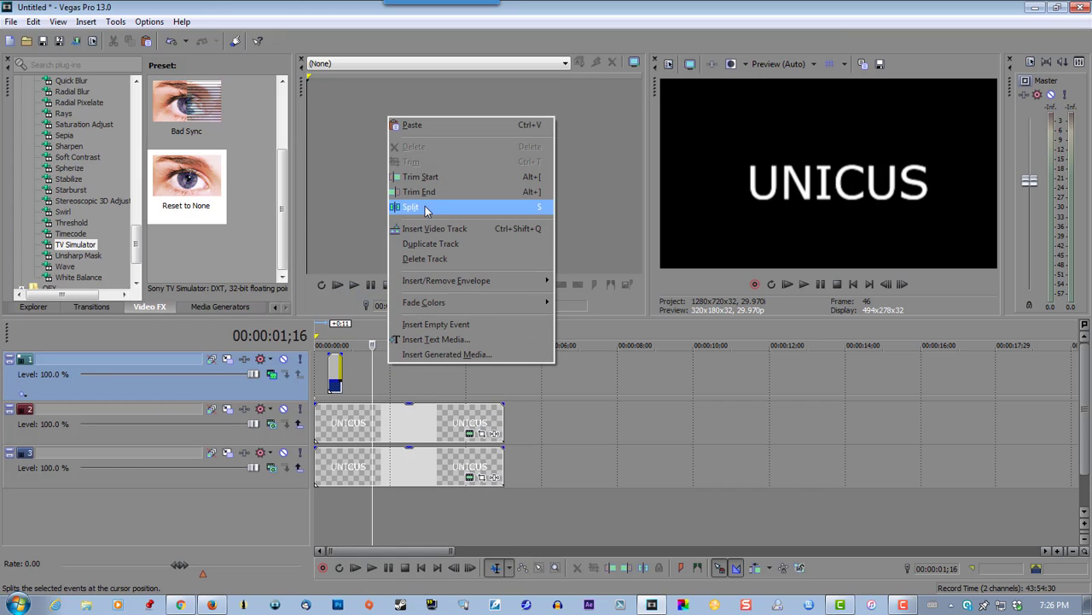
click(415, 126)
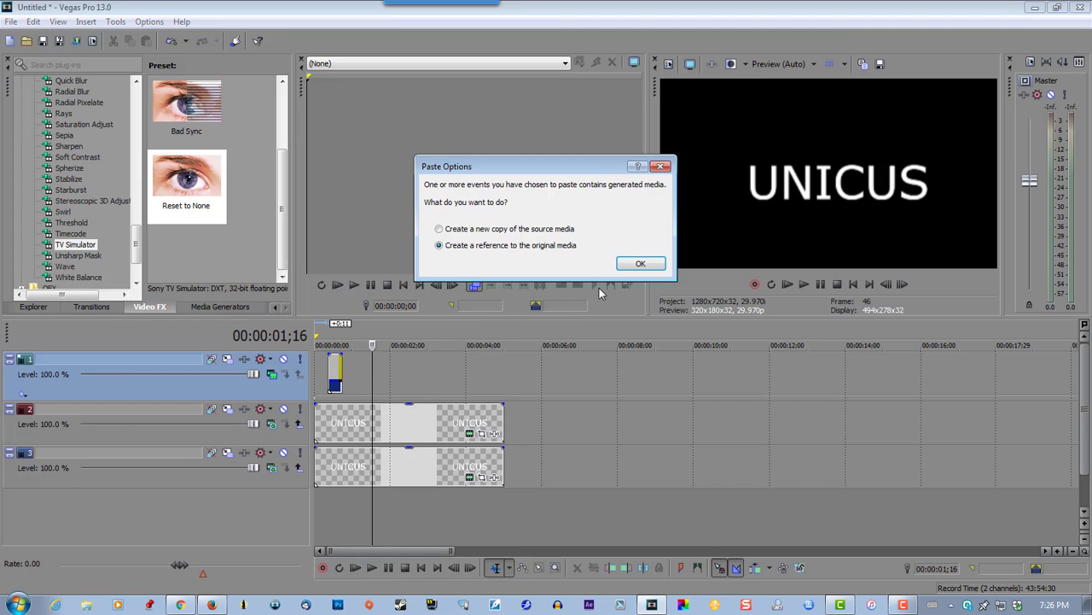
click(640, 264)
right_click(442, 377)
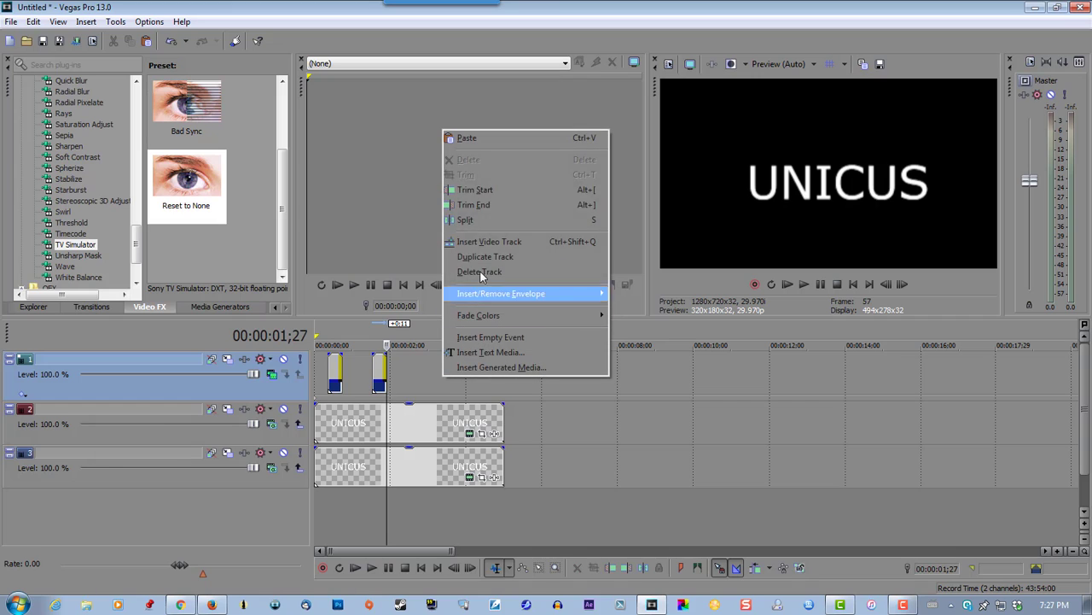
click(466, 137)
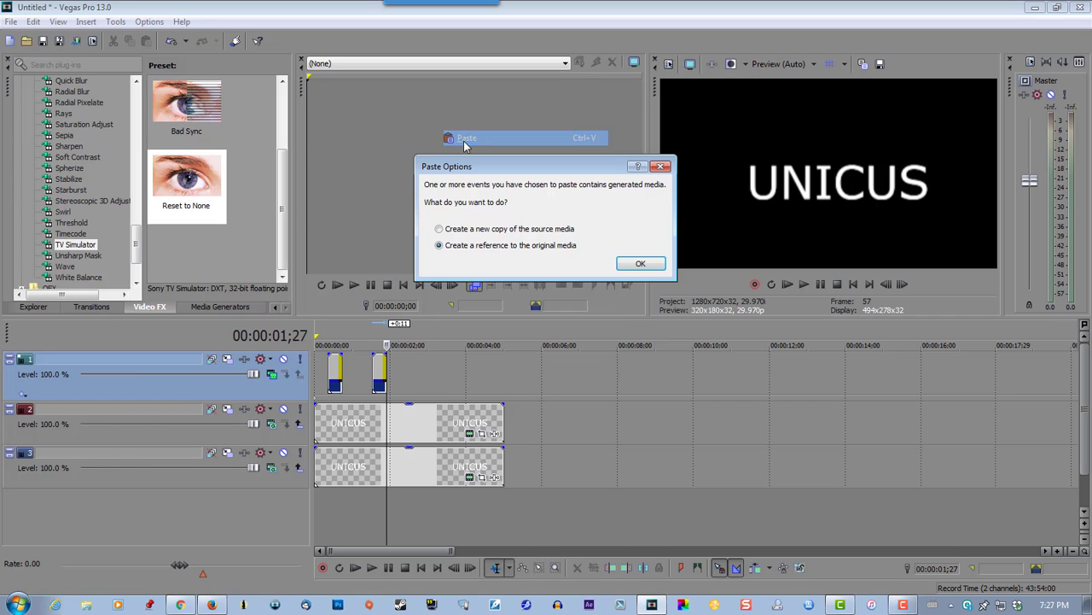
click(640, 263)
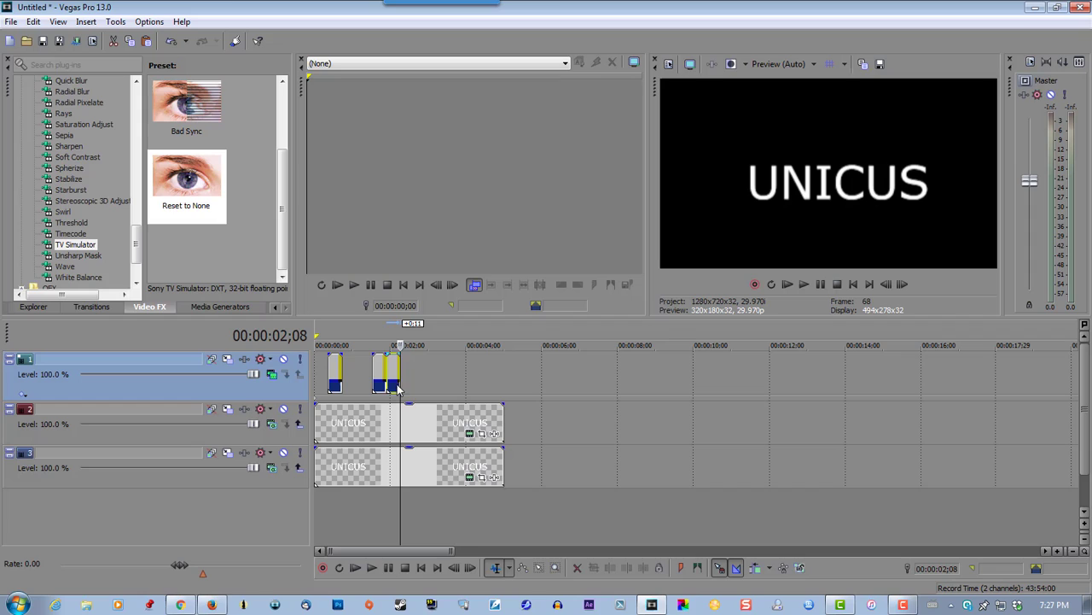
Step: Position the bar copies at roughly 2 and 4 seconds across the UNICUS title
drag(394, 381, 469, 382)
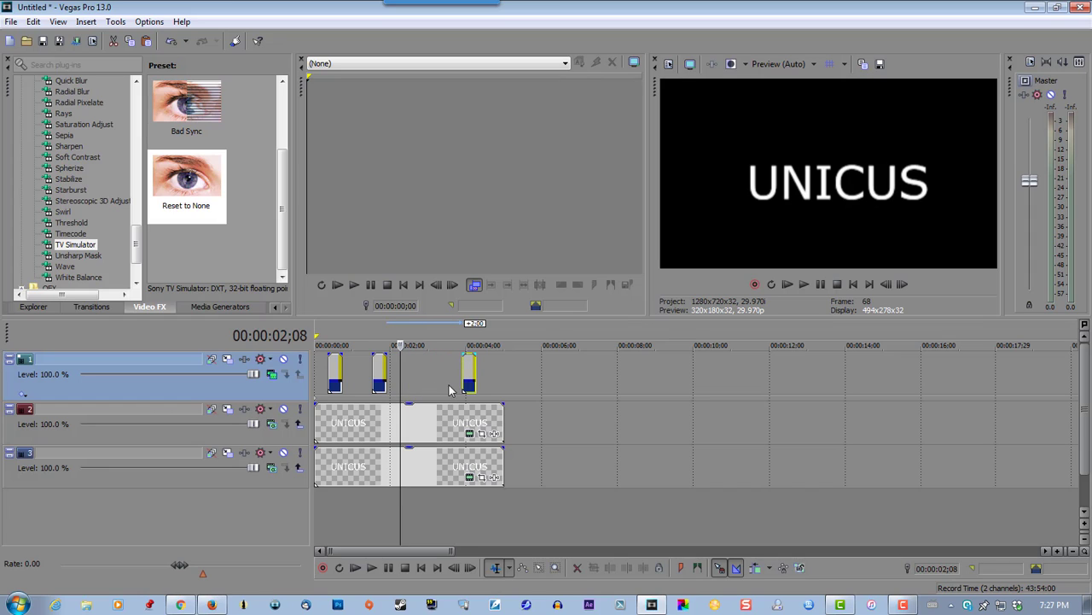
drag(381, 382, 353, 379)
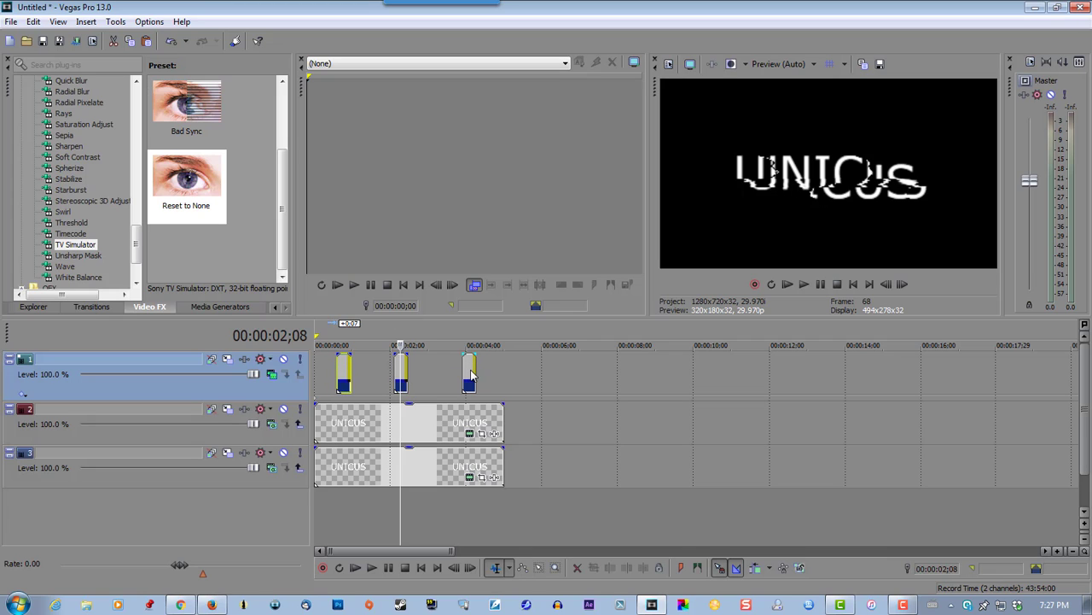
click(419, 369)
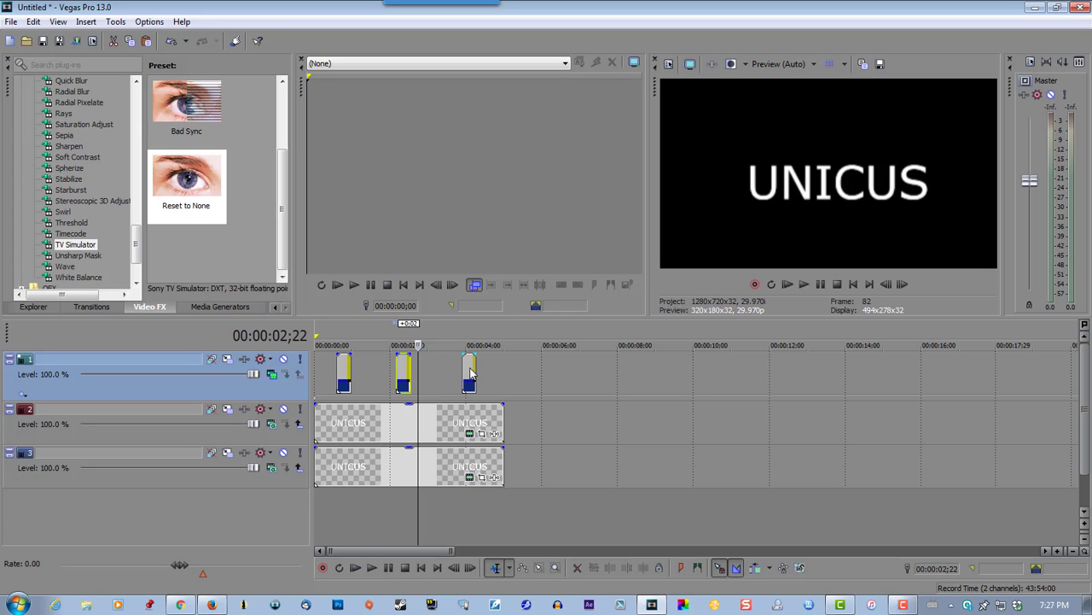
drag(470, 373, 476, 373)
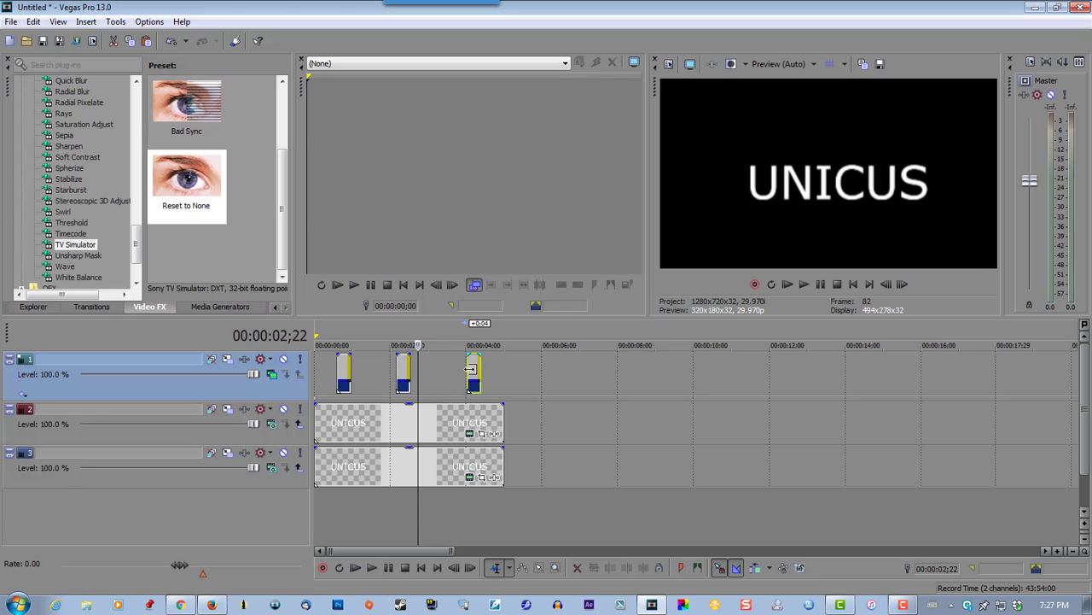
drag(405, 373, 410, 378)
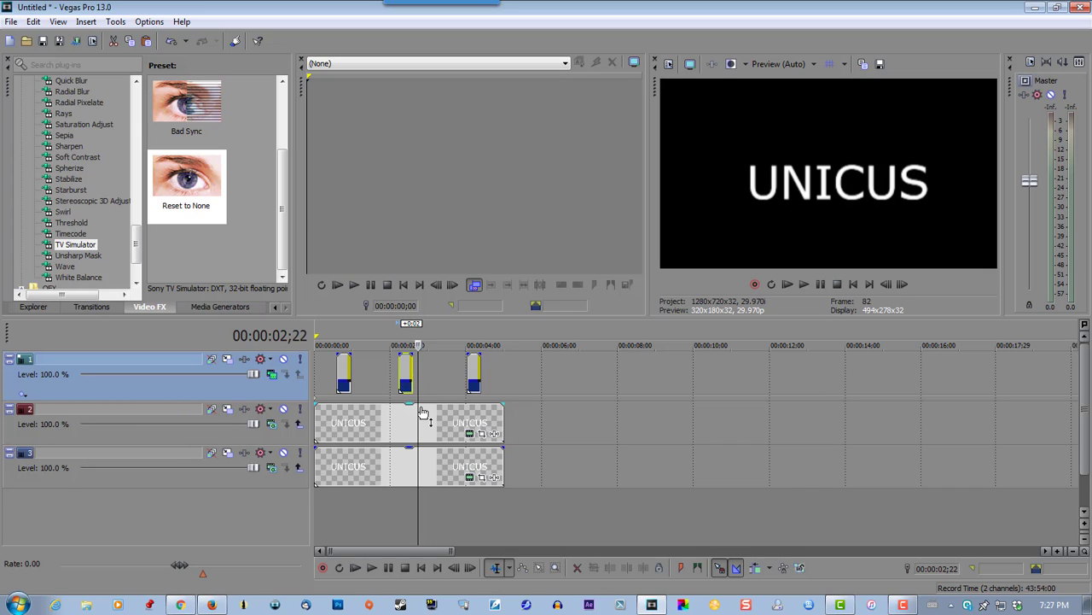
click(329, 368)
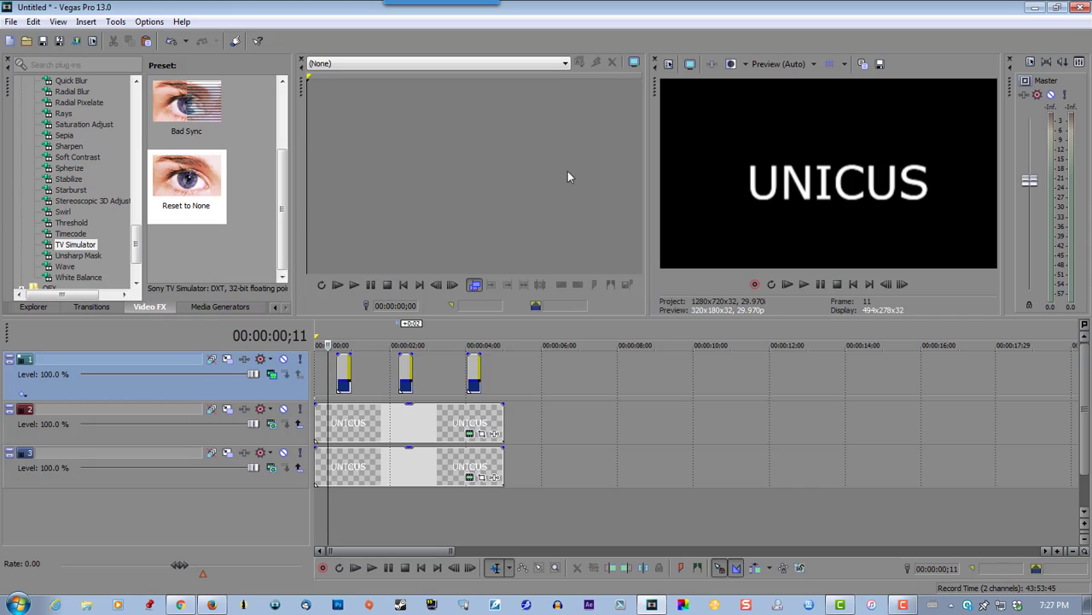
Step: Set the project's Stereoscopic 3D mode to Anaglyphic (red/cyan) in Project Properties
click(668, 65)
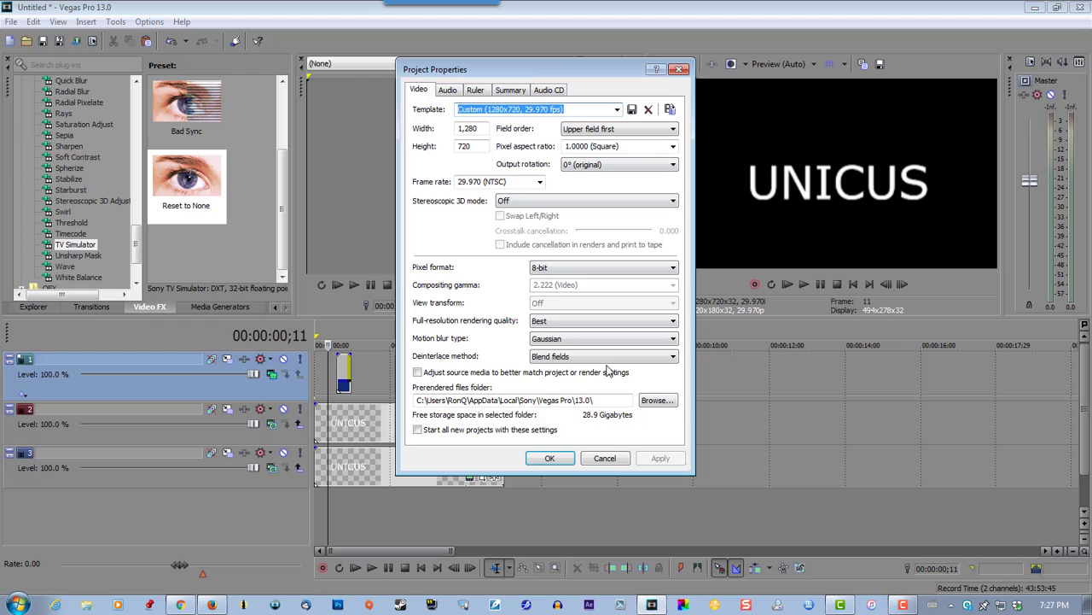
click(605, 458)
click(11, 22)
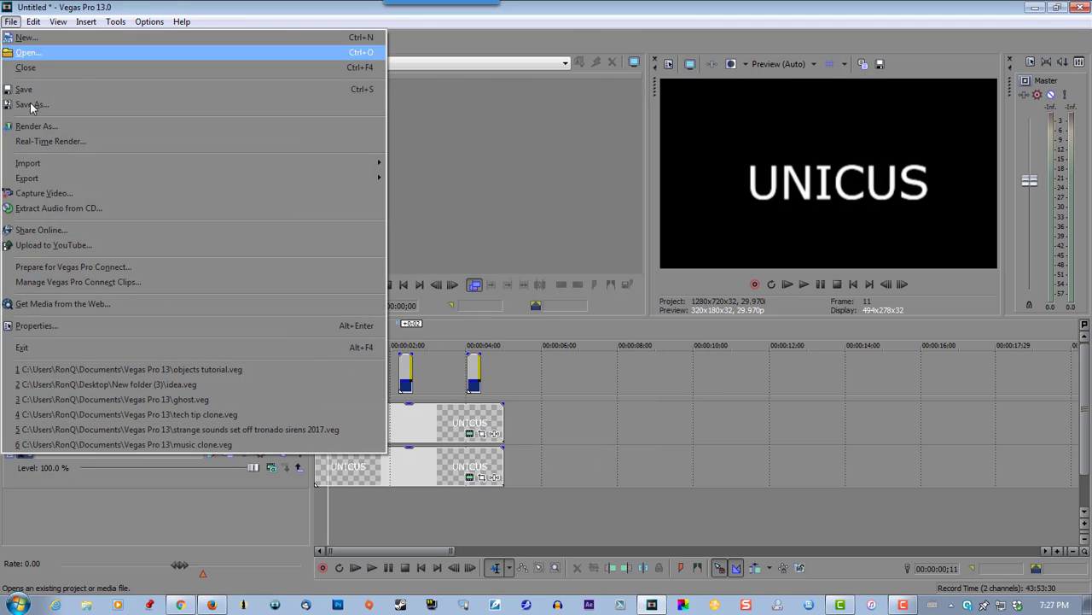
click(76, 325)
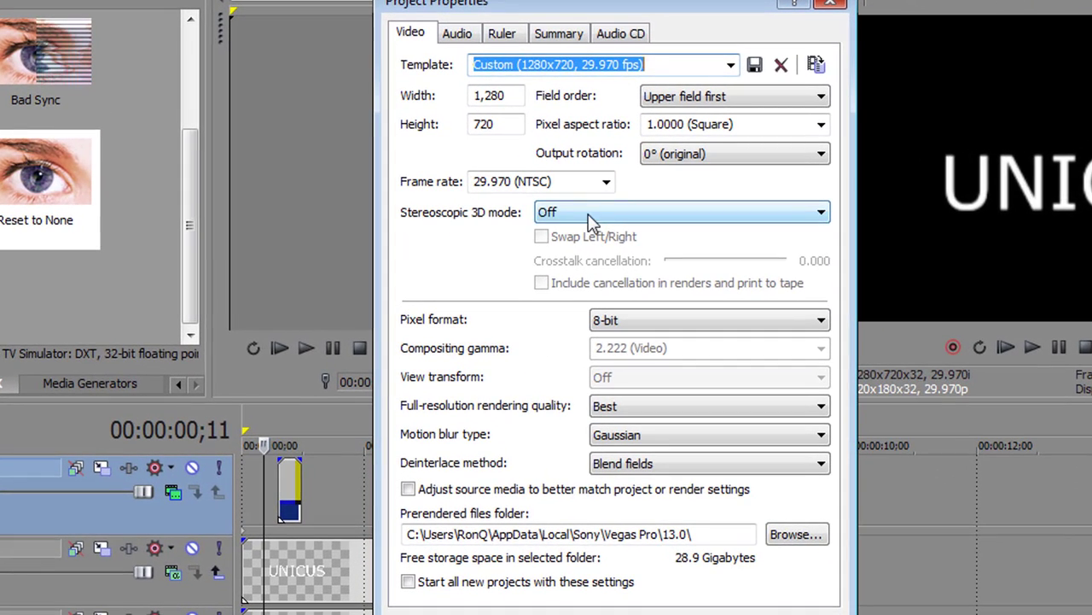
click(589, 213)
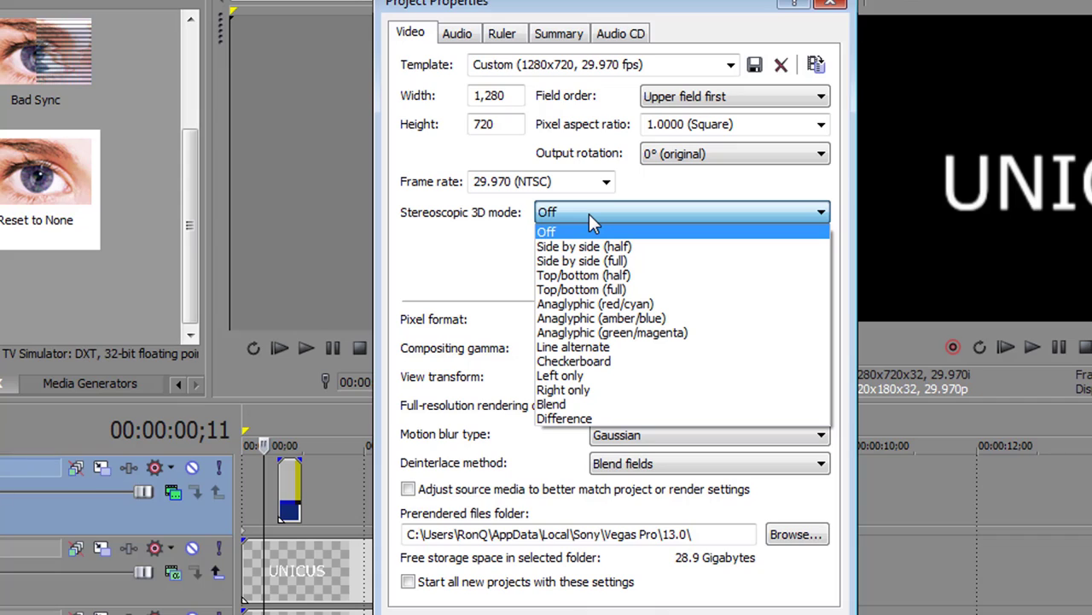
click(668, 307)
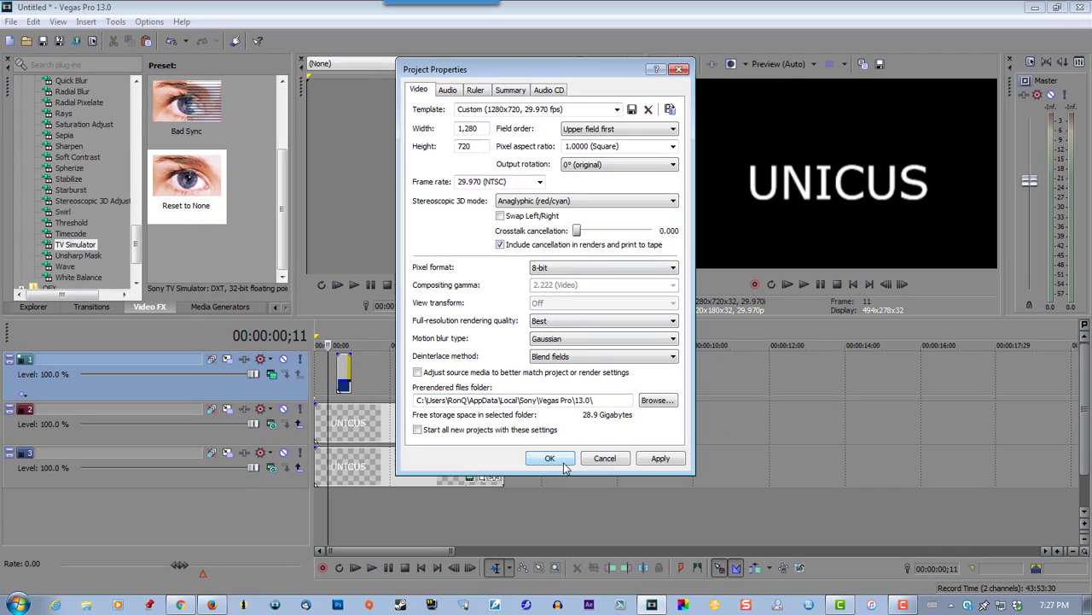
click(562, 461)
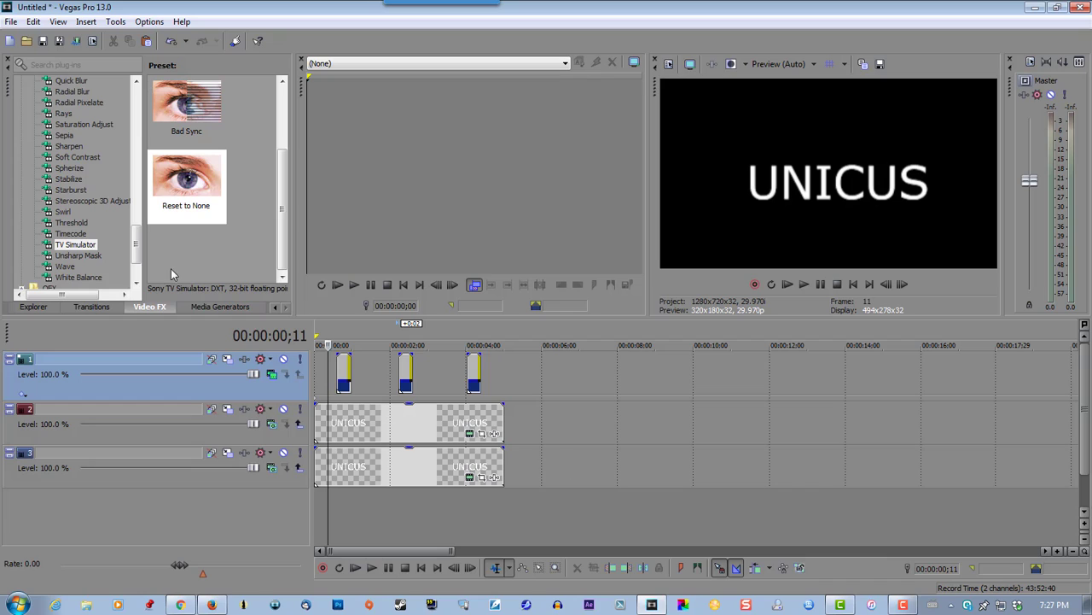
Step: Add Stereoscopic 3D Adjust to track 2's UNICUS event with horizontal offset 0.0143
click(107, 202)
drag(107, 203, 356, 418)
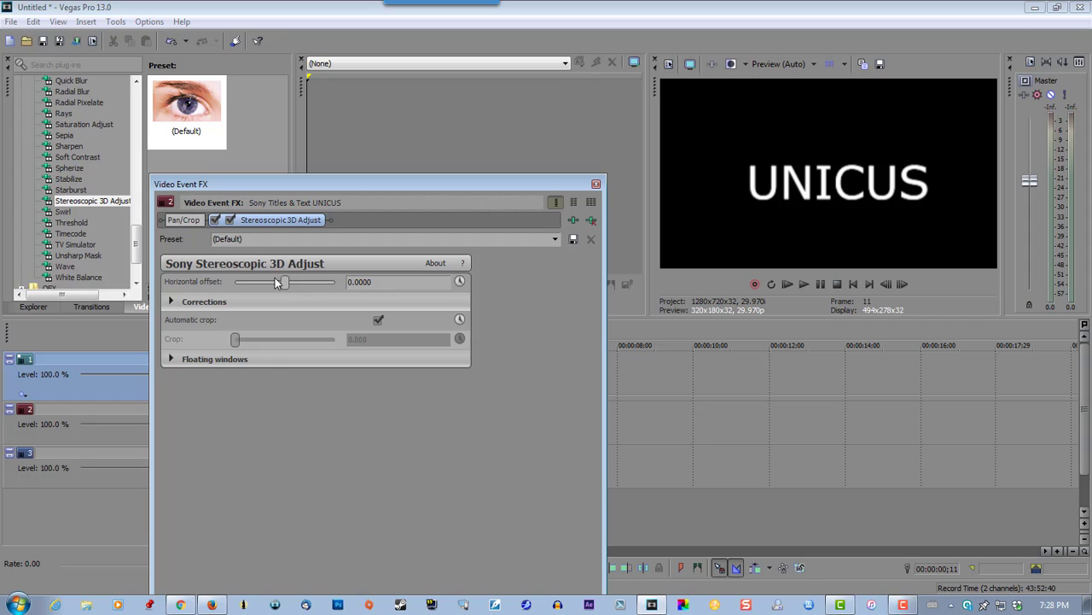
mouse_move(286, 283)
mouse_down()
mouse_move(354, 287)
mouse_move(294, 281)
mouse_up()
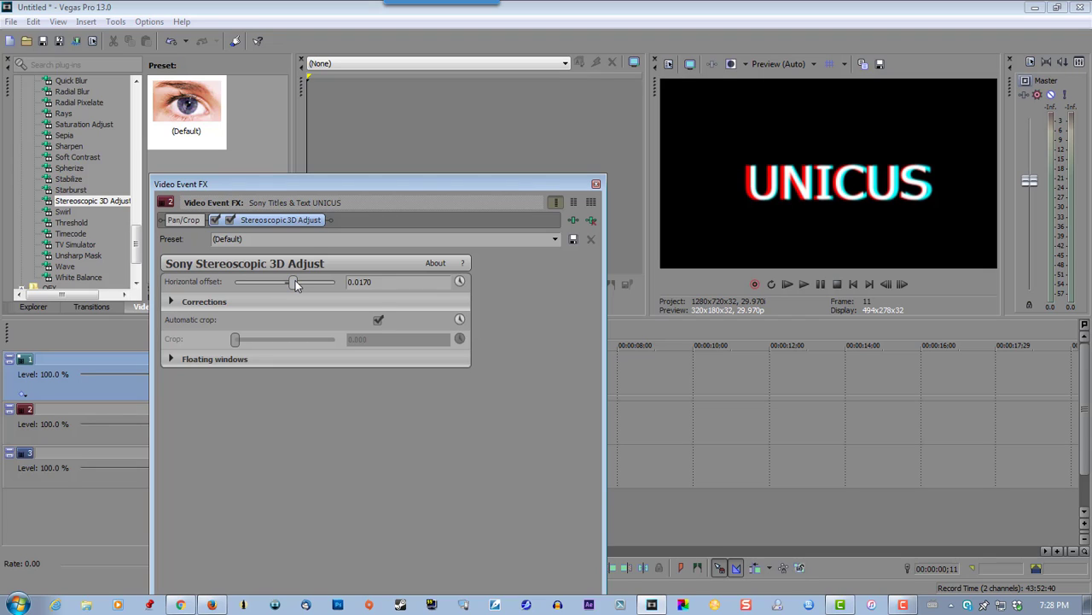
drag(296, 285, 296, 286)
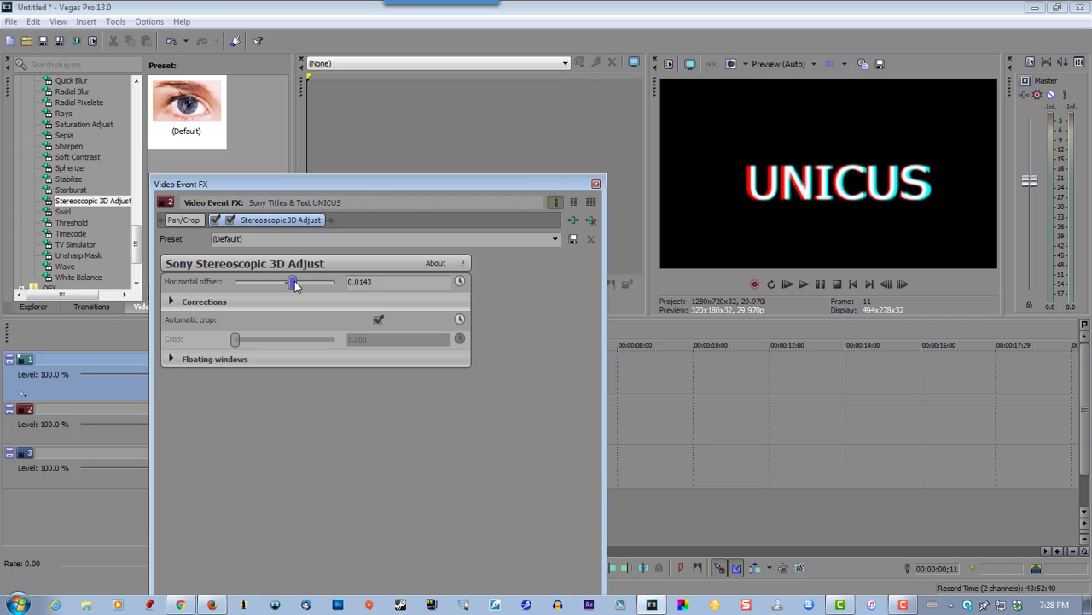
click(596, 184)
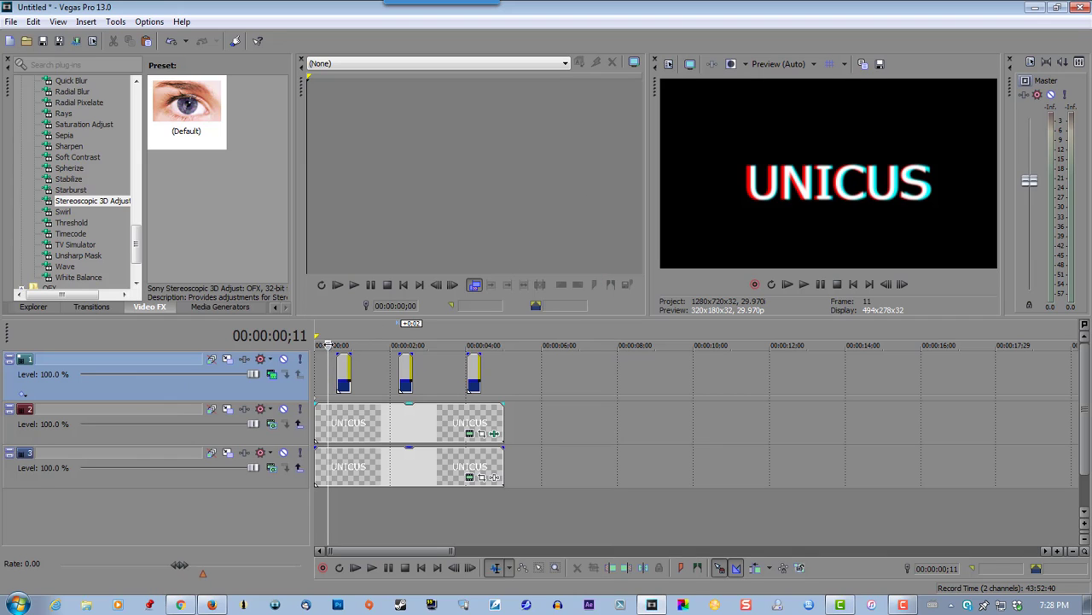
Step: Preview the title, split track 2's text at 00:00:00;18, then undo that slice
click(799, 288)
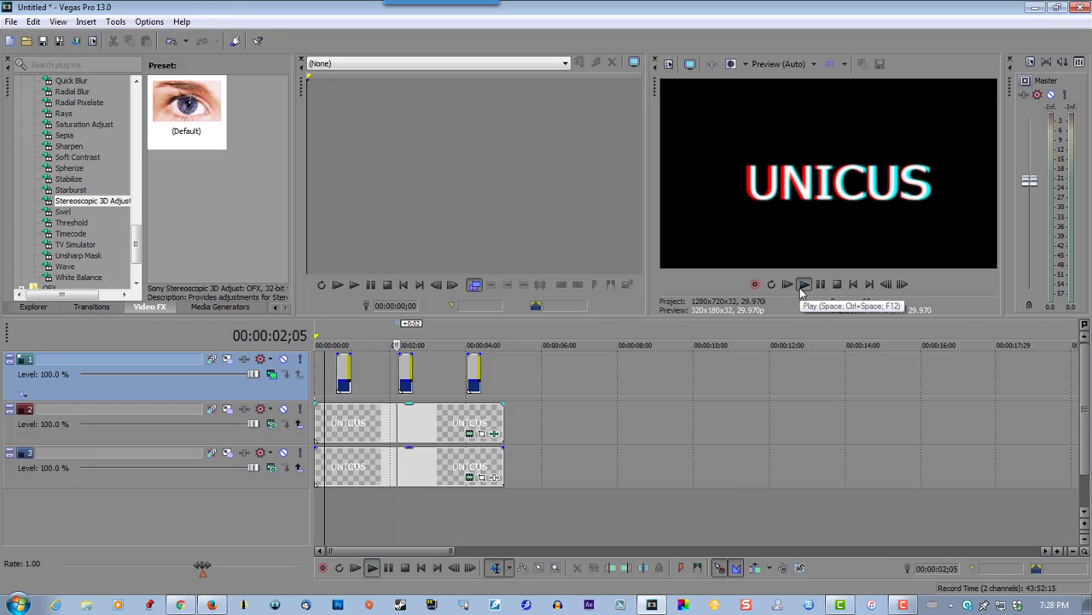
click(820, 284)
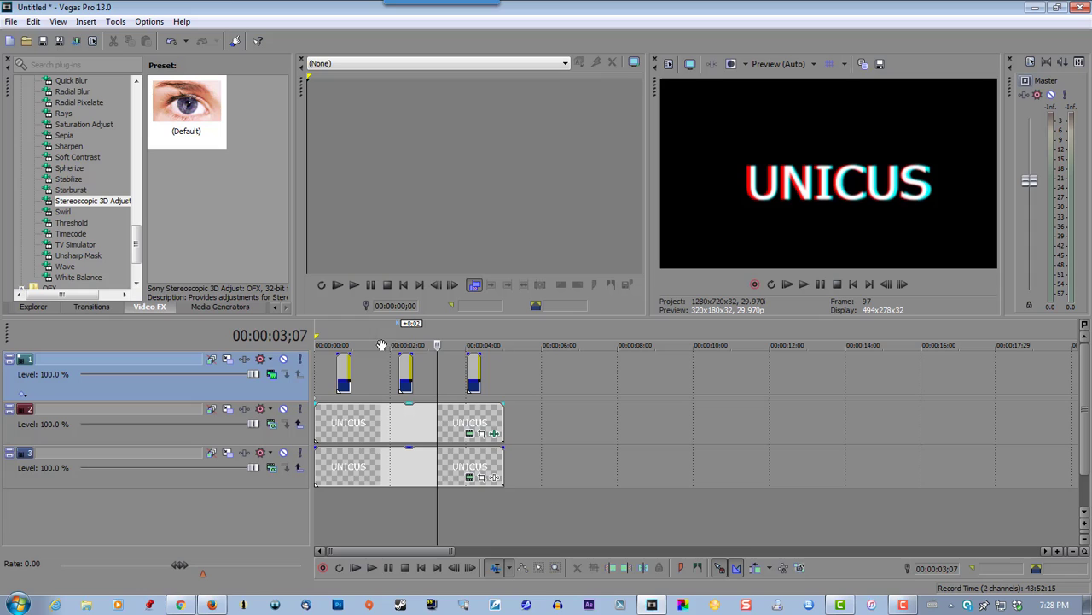
click(330, 334)
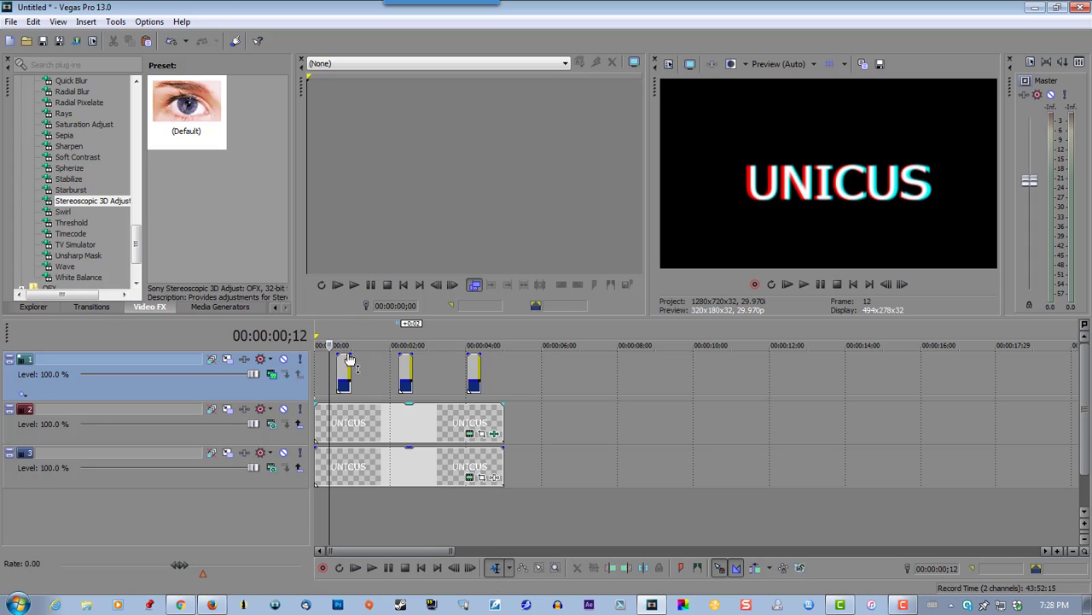
click(385, 427)
click(338, 415)
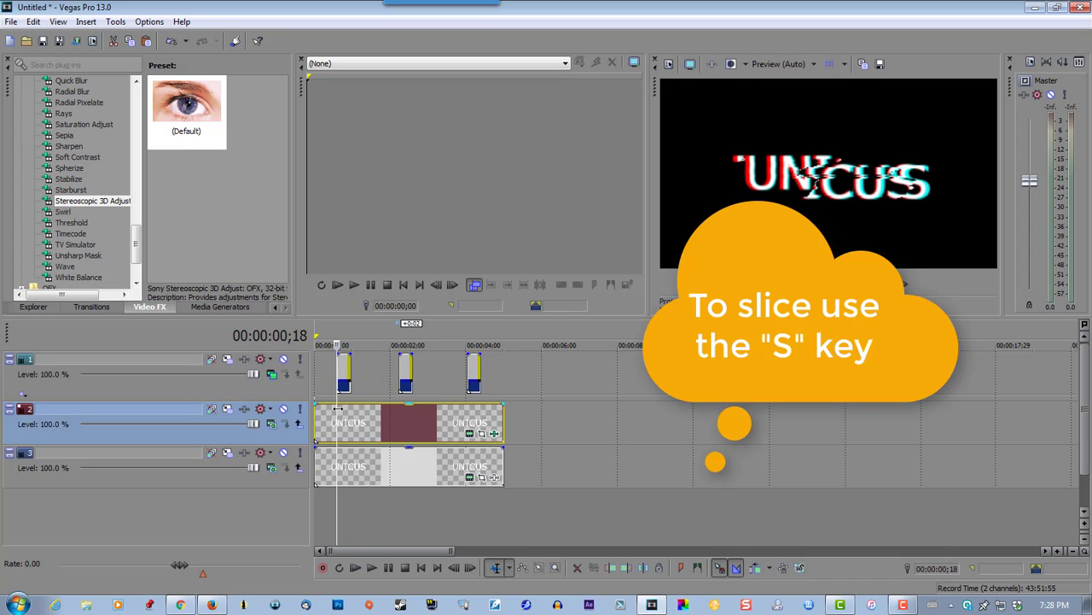
key(s)
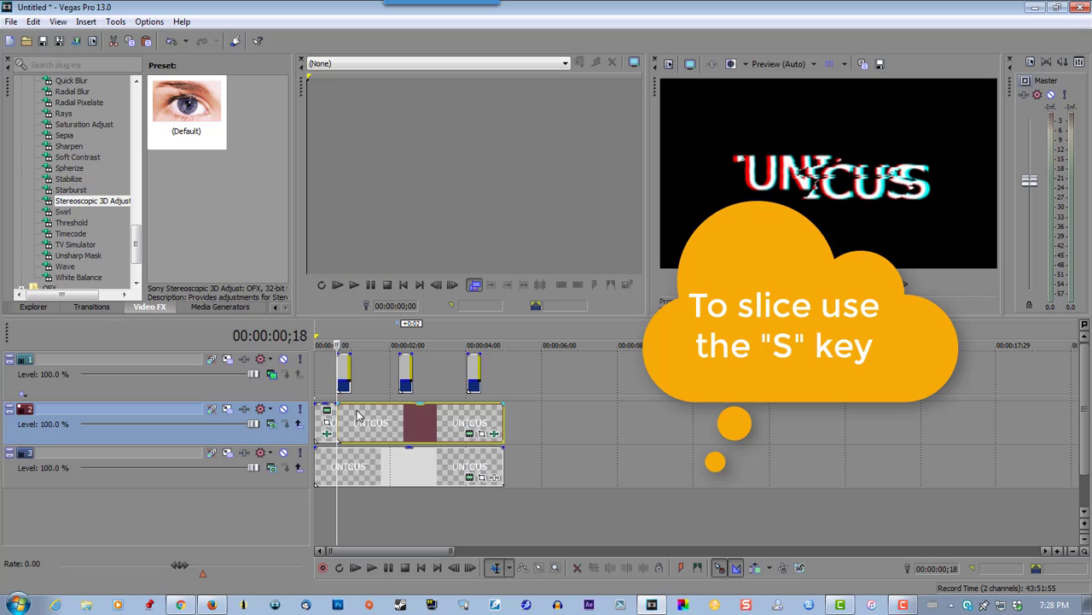
click(356, 412)
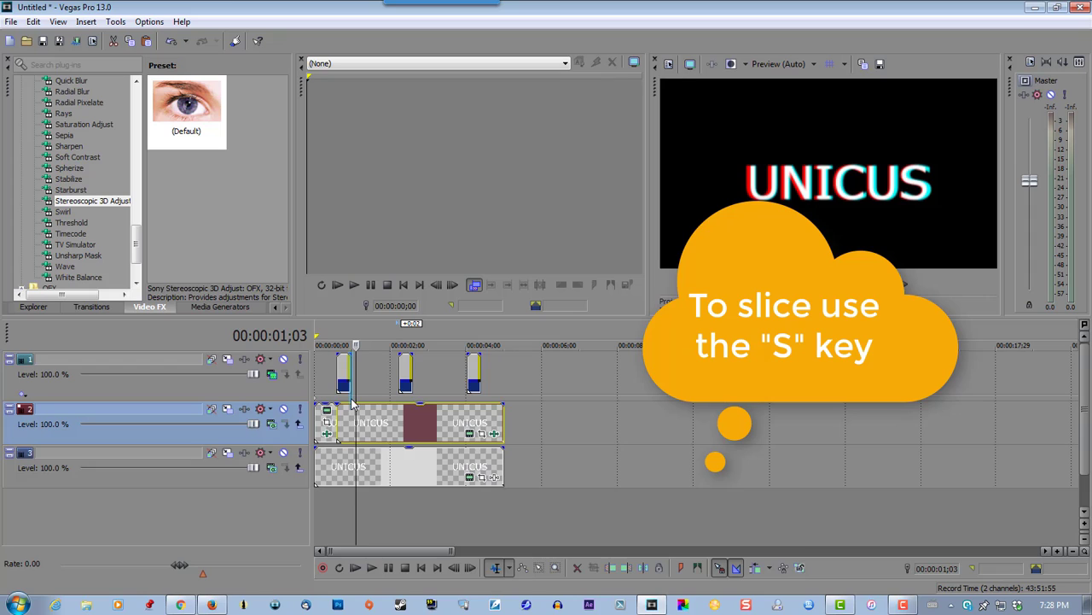
key(ctrl+z)
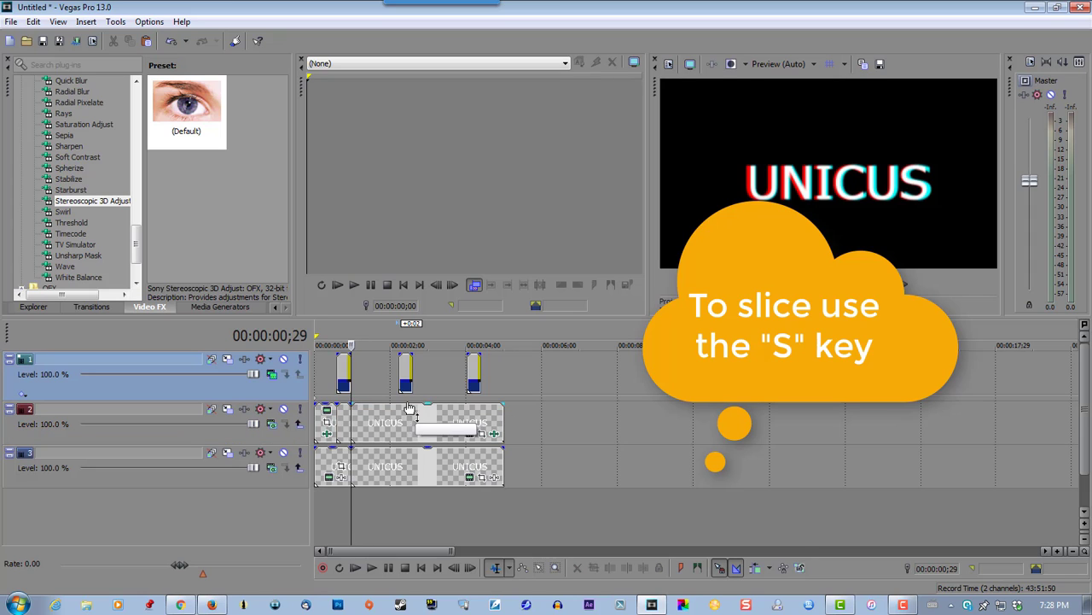
Step: Slice the text events at 00:00:02;07, 00:00:02;18 and 00:00:04;01
click(401, 407)
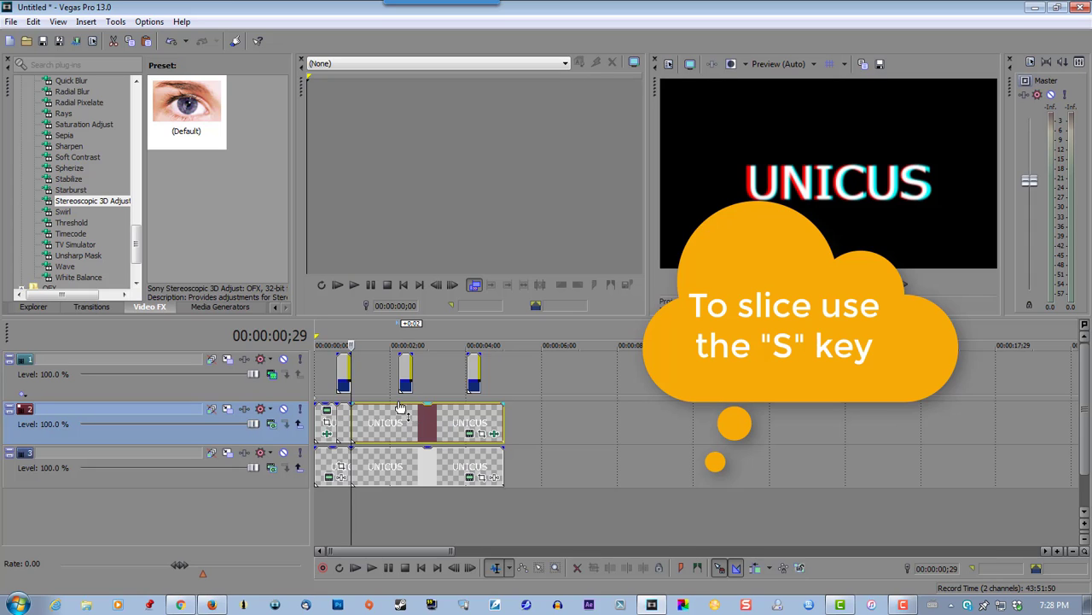
click(398, 402)
key(s)
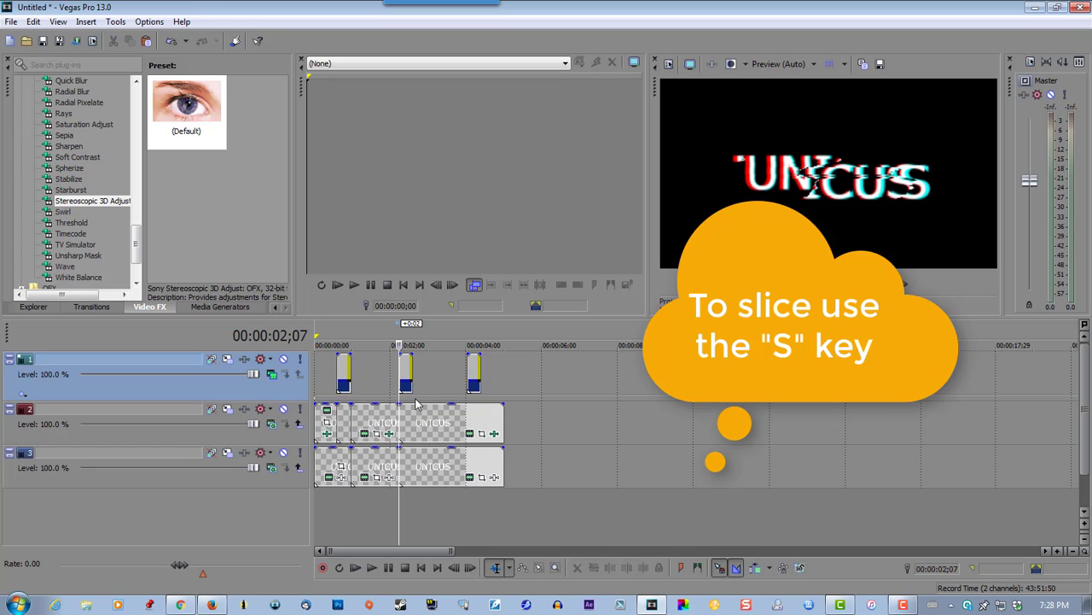
click(414, 402)
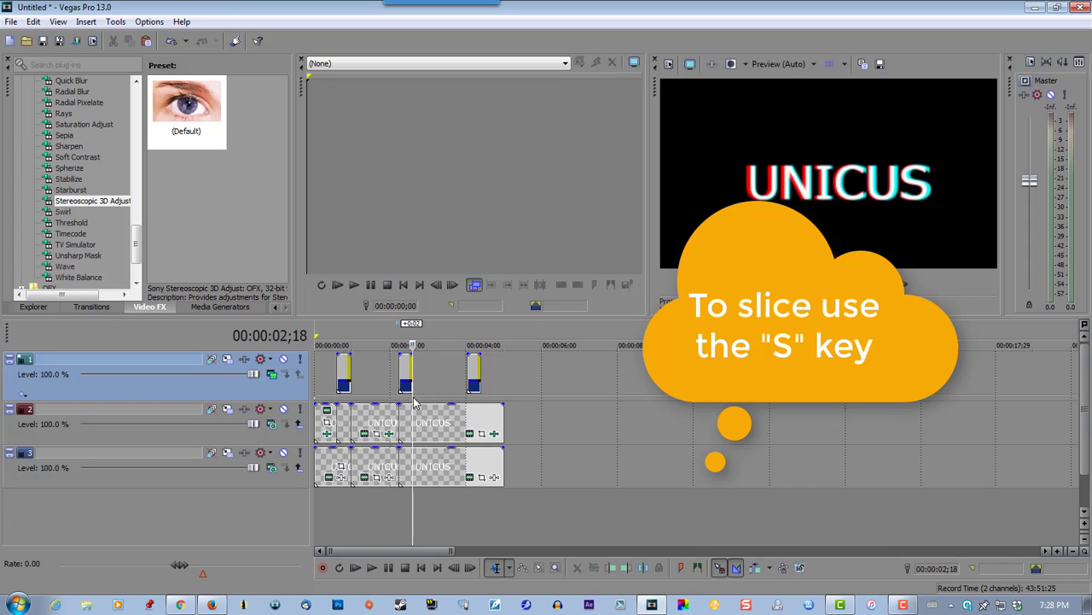
key(s)
click(468, 401)
key(s)
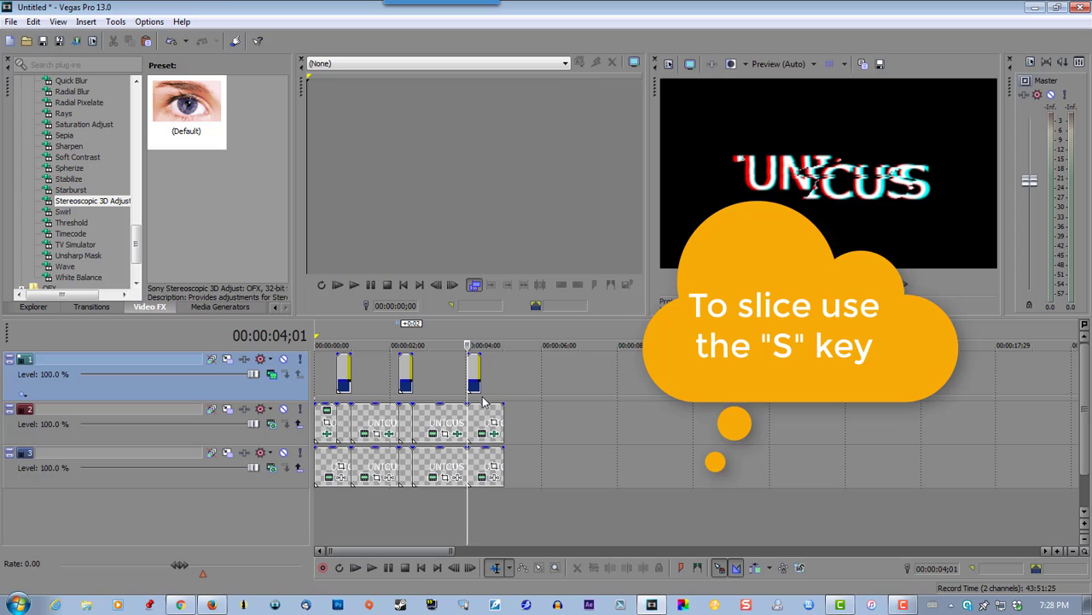
click(482, 401)
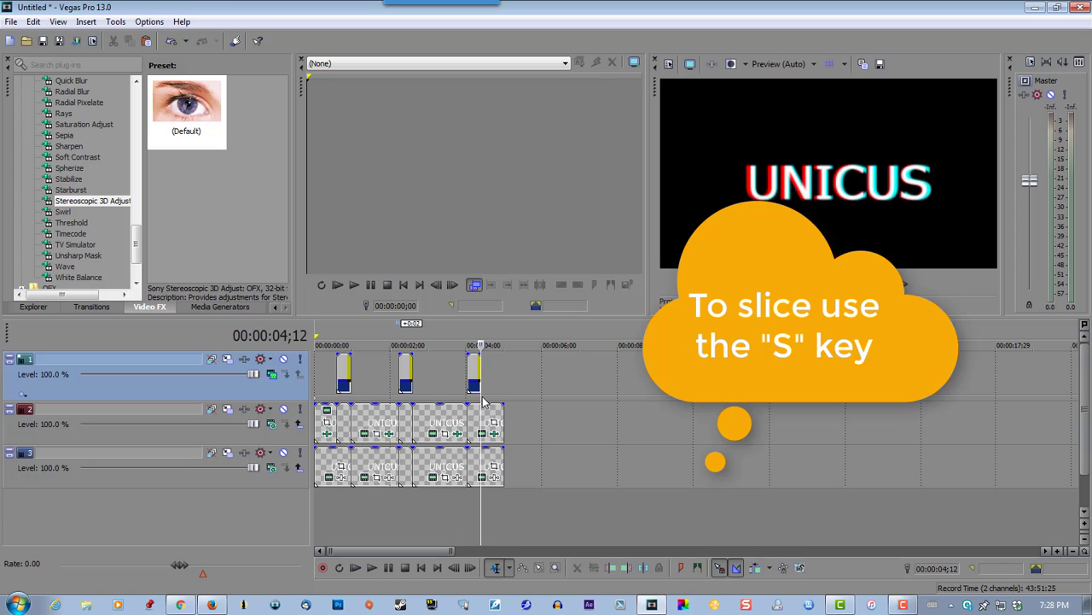
click(322, 424)
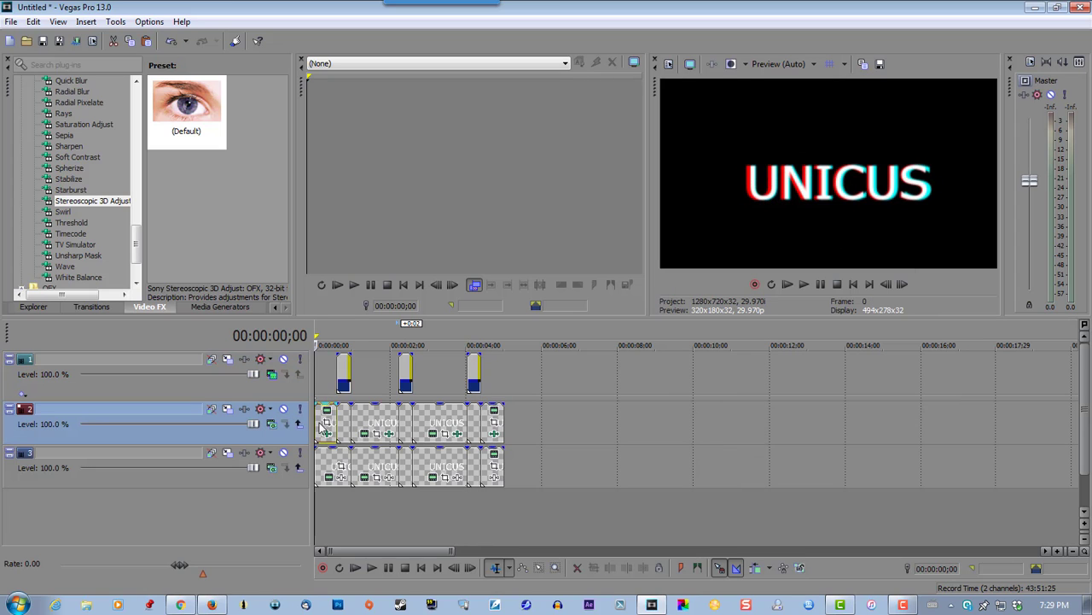
Step: Delete track 2's text pieces between the bar events and play back the glitching title
drag(321, 424, 489, 423)
click(489, 424)
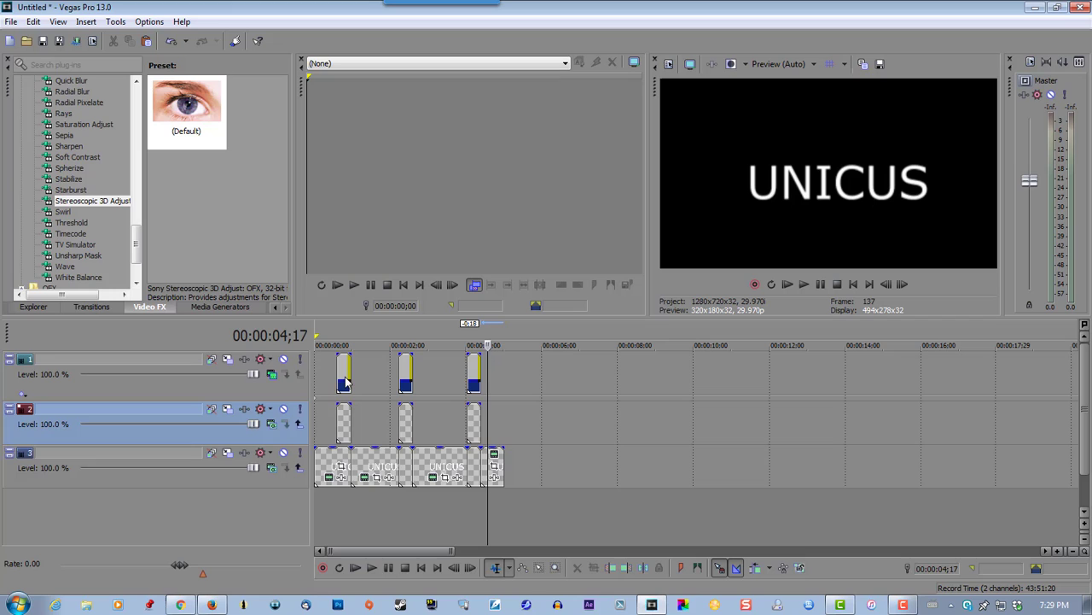
click(322, 359)
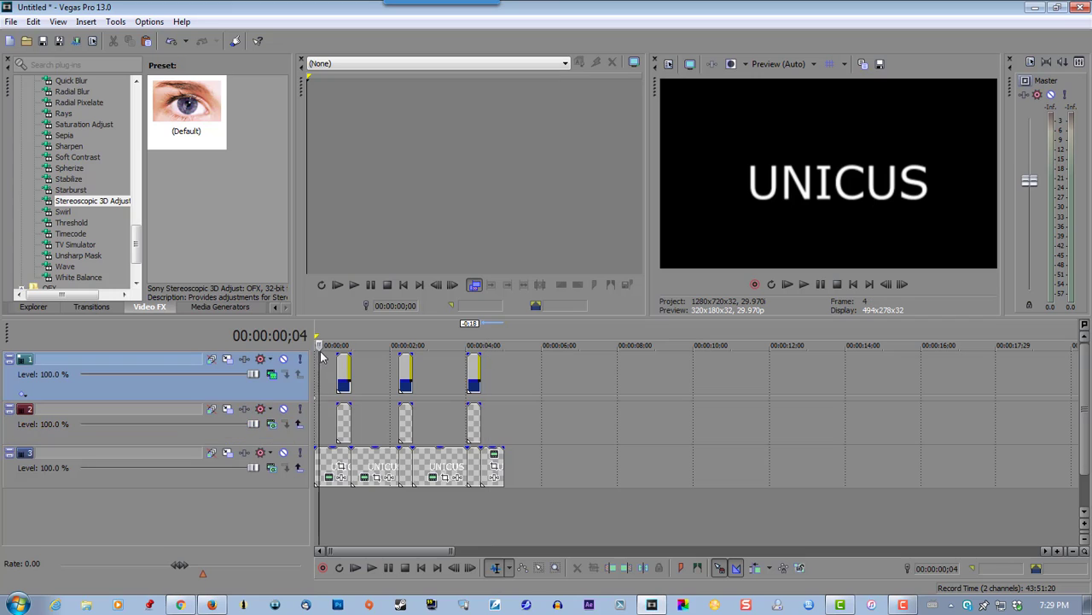
click(804, 286)
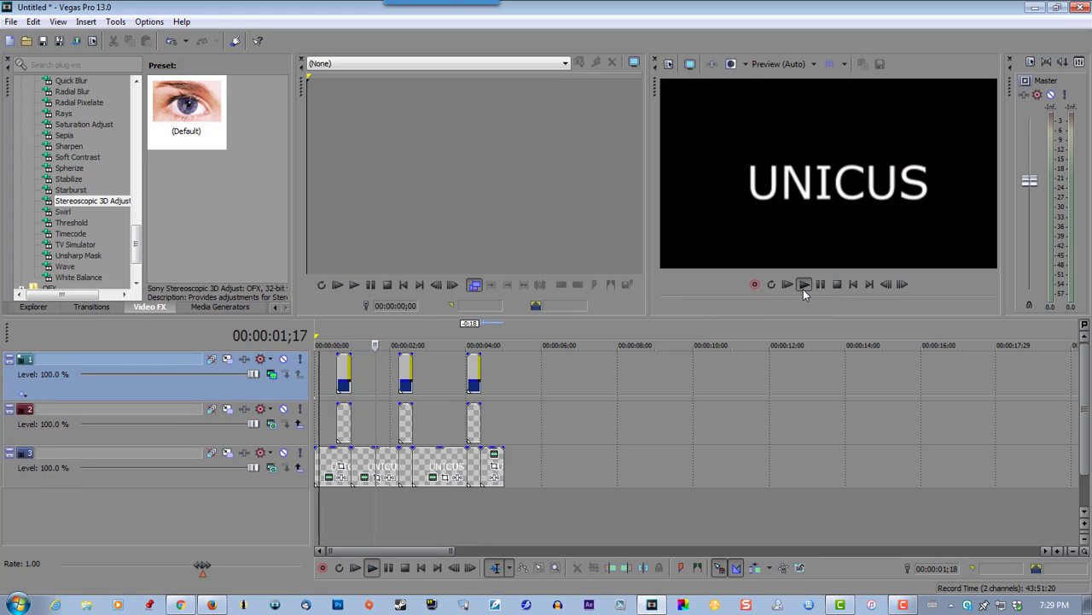